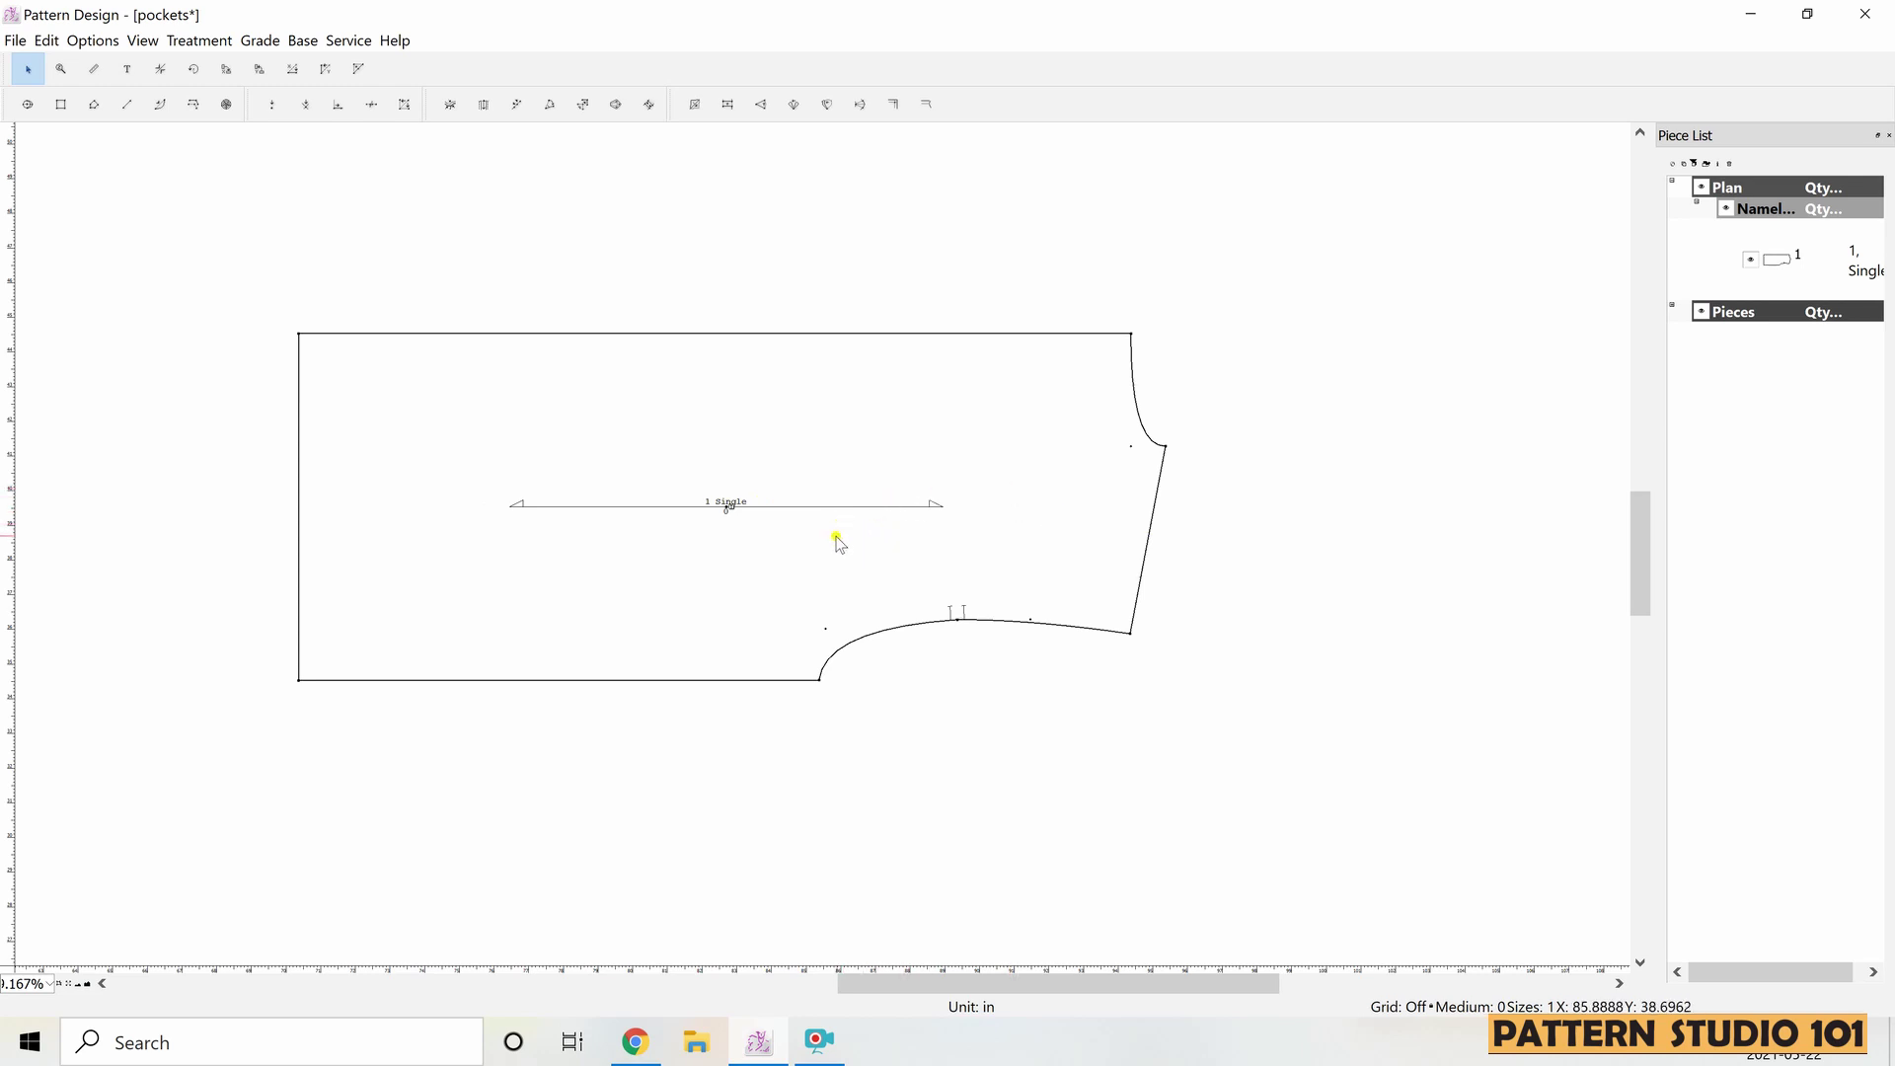
- Rotate the bodice piece in the plan view so it stands upright with the neckline and shoulder on top
{"action": "key", "text": "ctrl+r"}
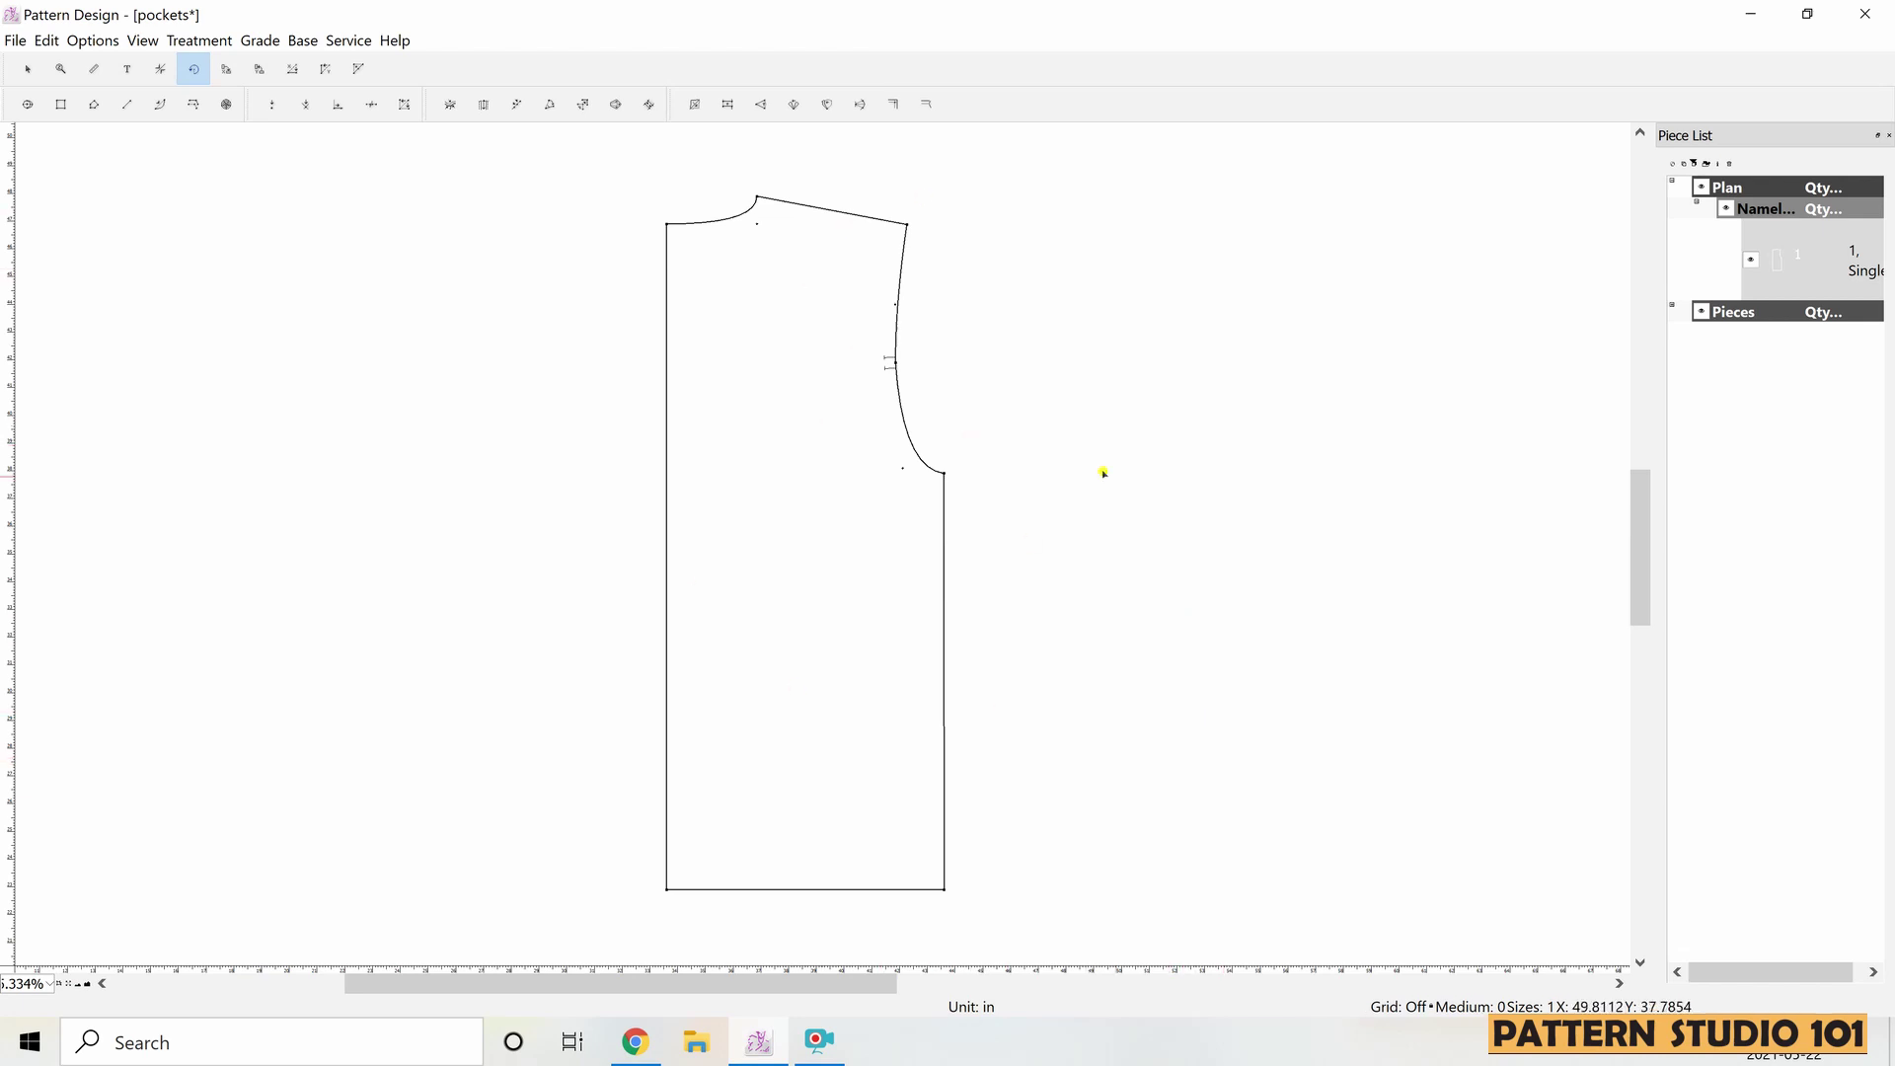
{"action": "left_click_drag", "start_coordinate": [1524, 542], "coordinate": [397, 613]}
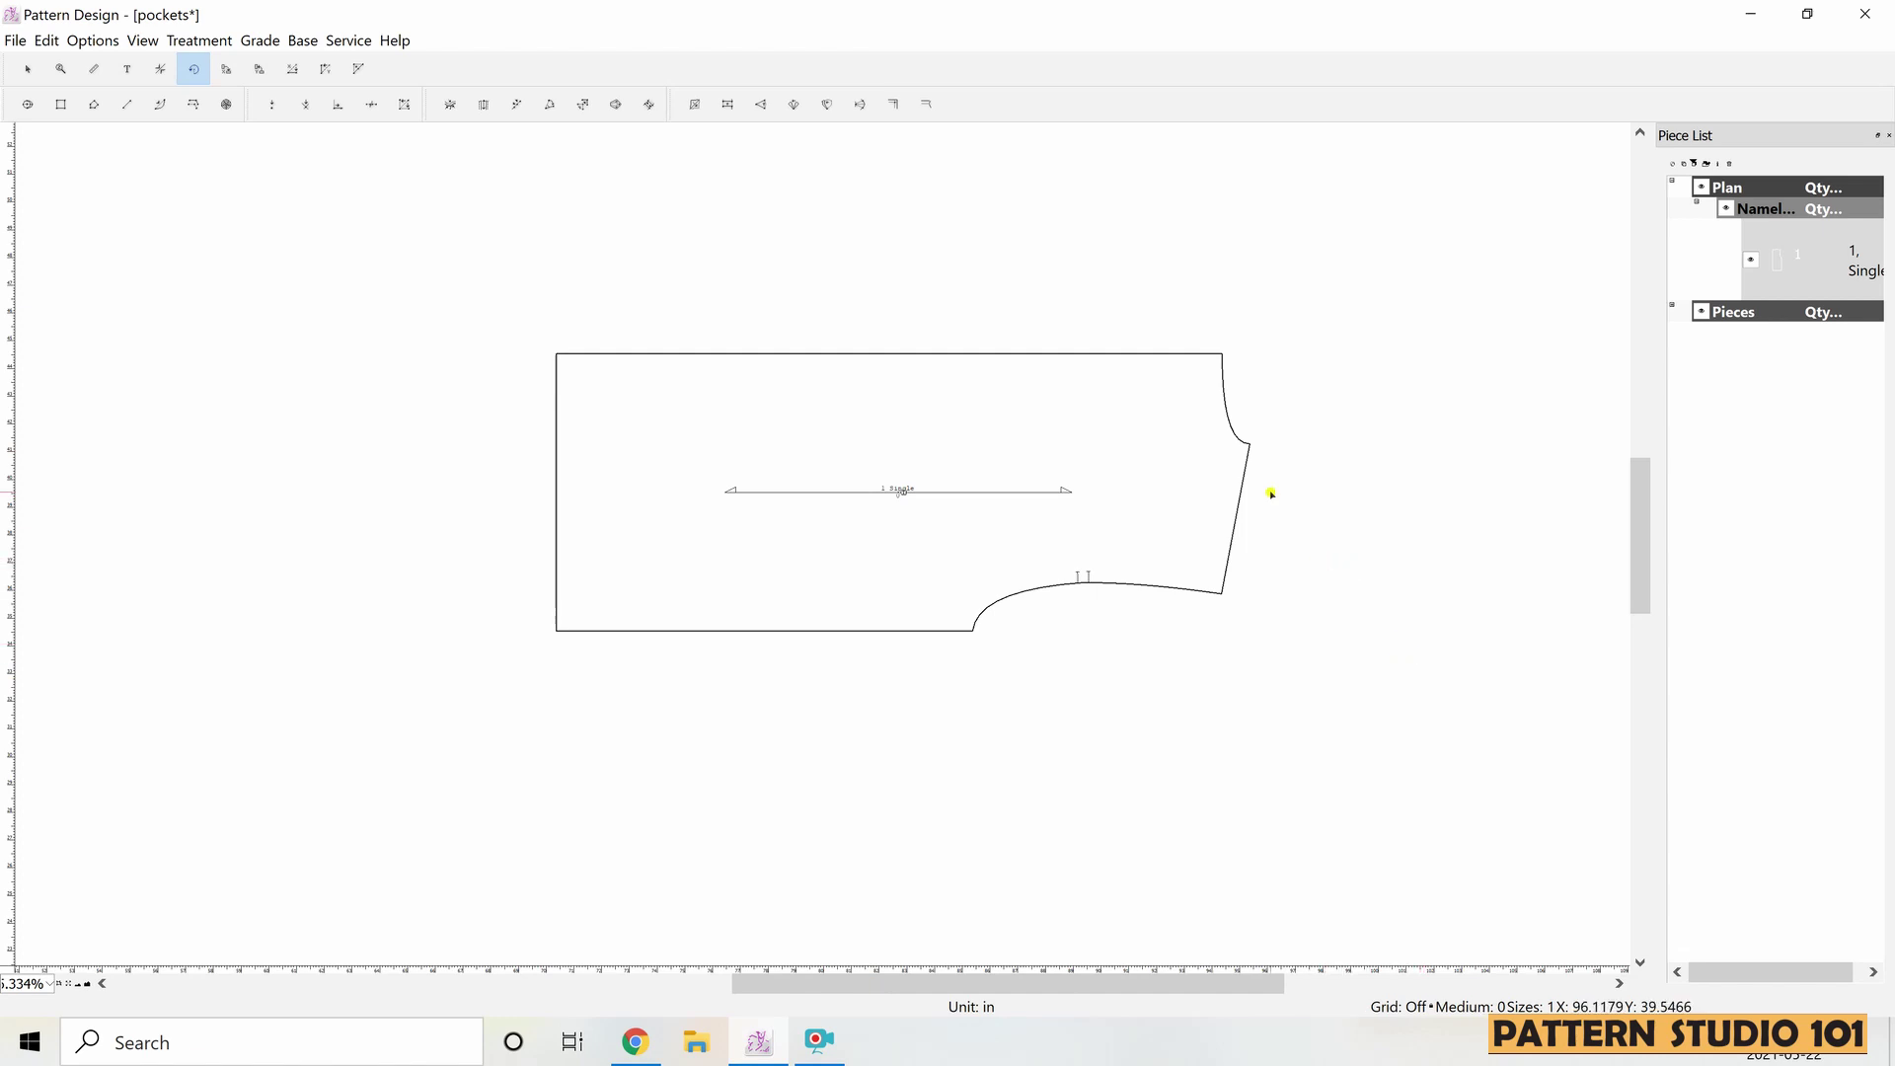
{"action": "left_click", "coordinate": [28, 68]}
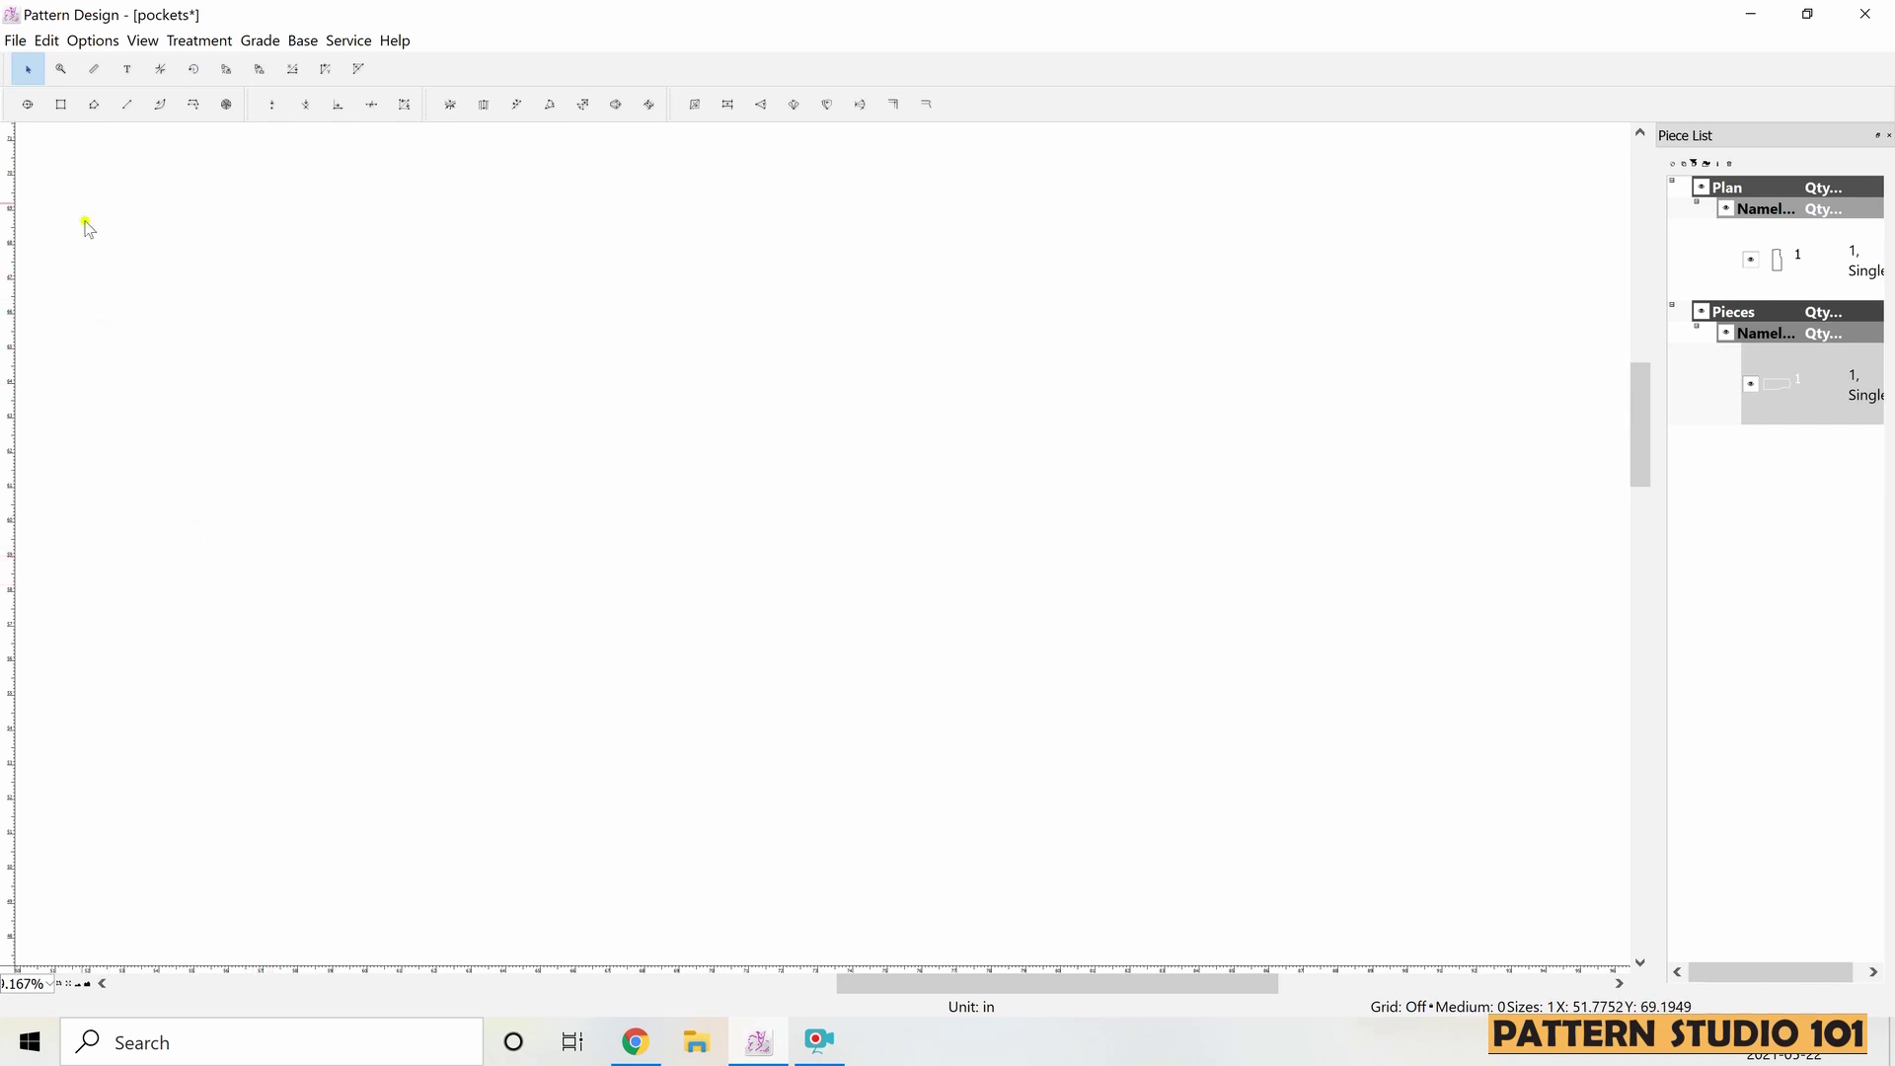
- Draw a rectangle 6 in wide and 5 in high in an empty area of the plan
{"action": "left_click", "coordinate": [63, 111]}
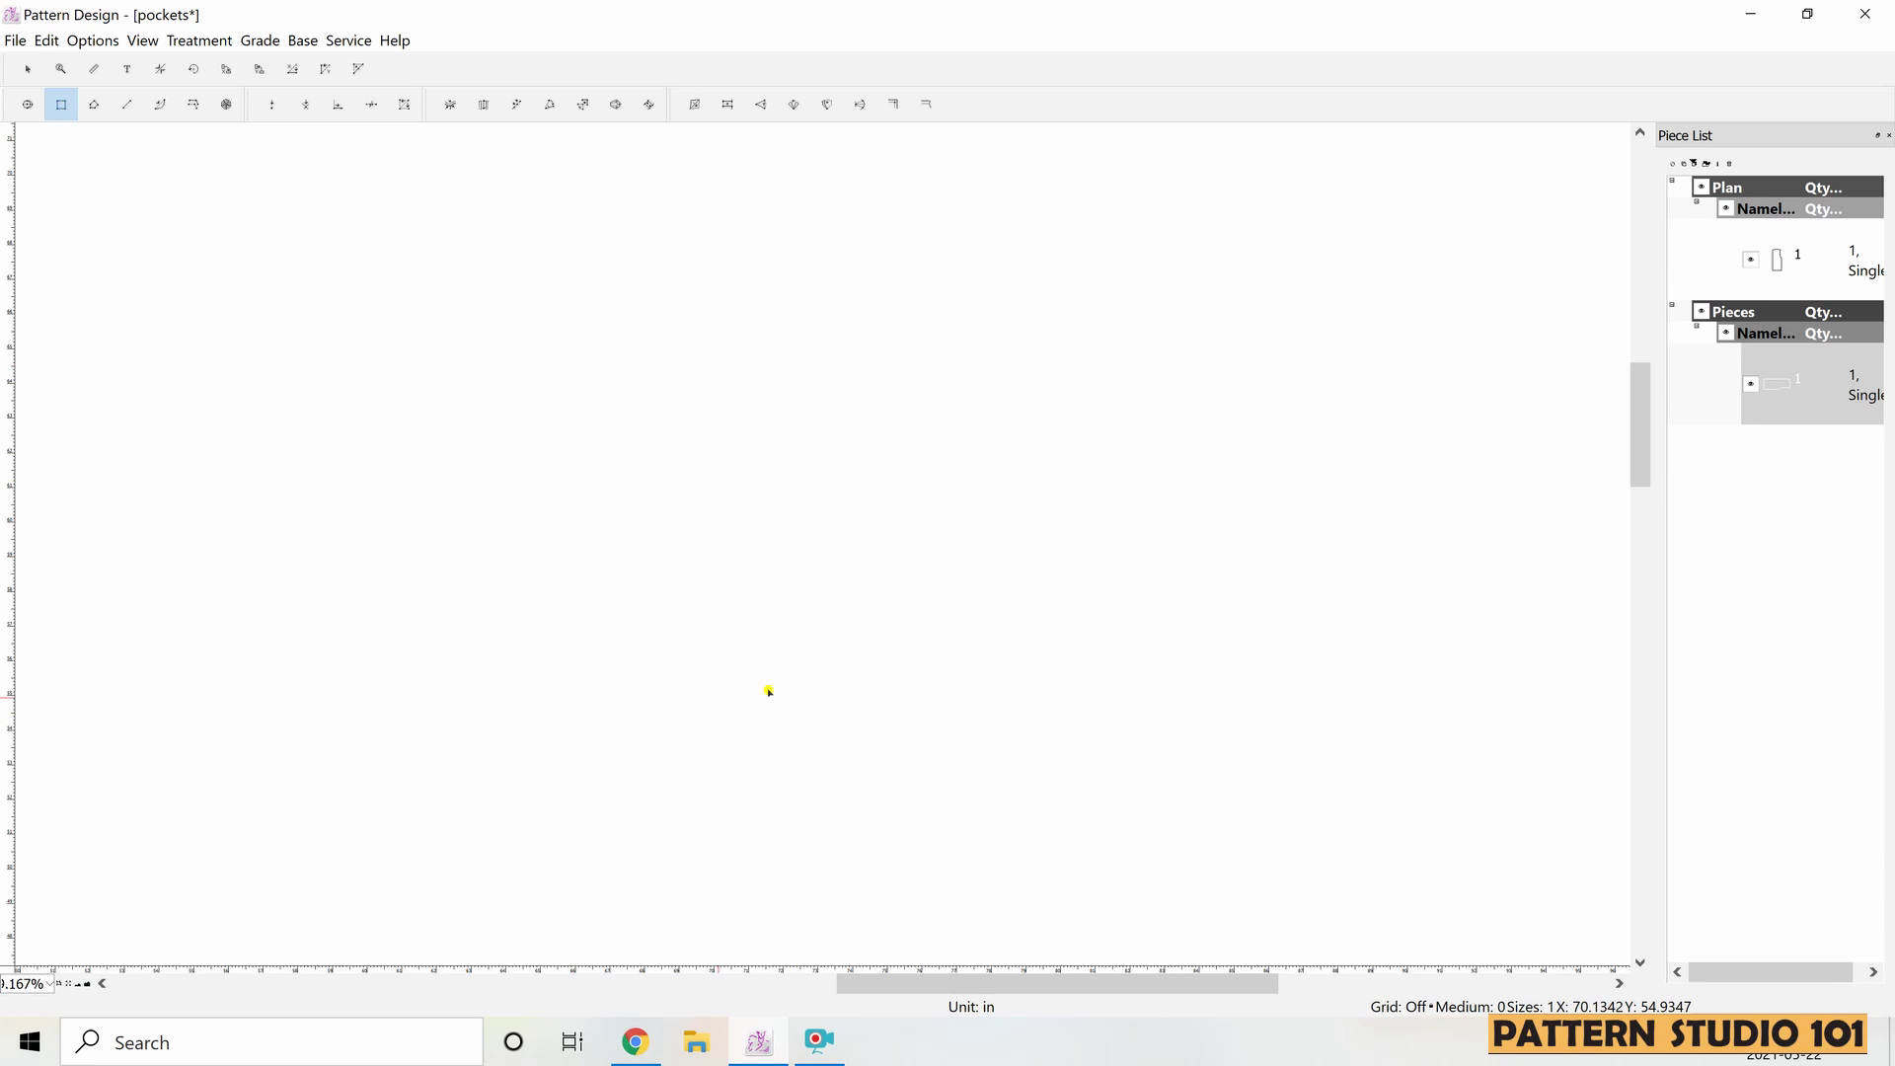
{"action": "left_click", "coordinate": [615, 564]}
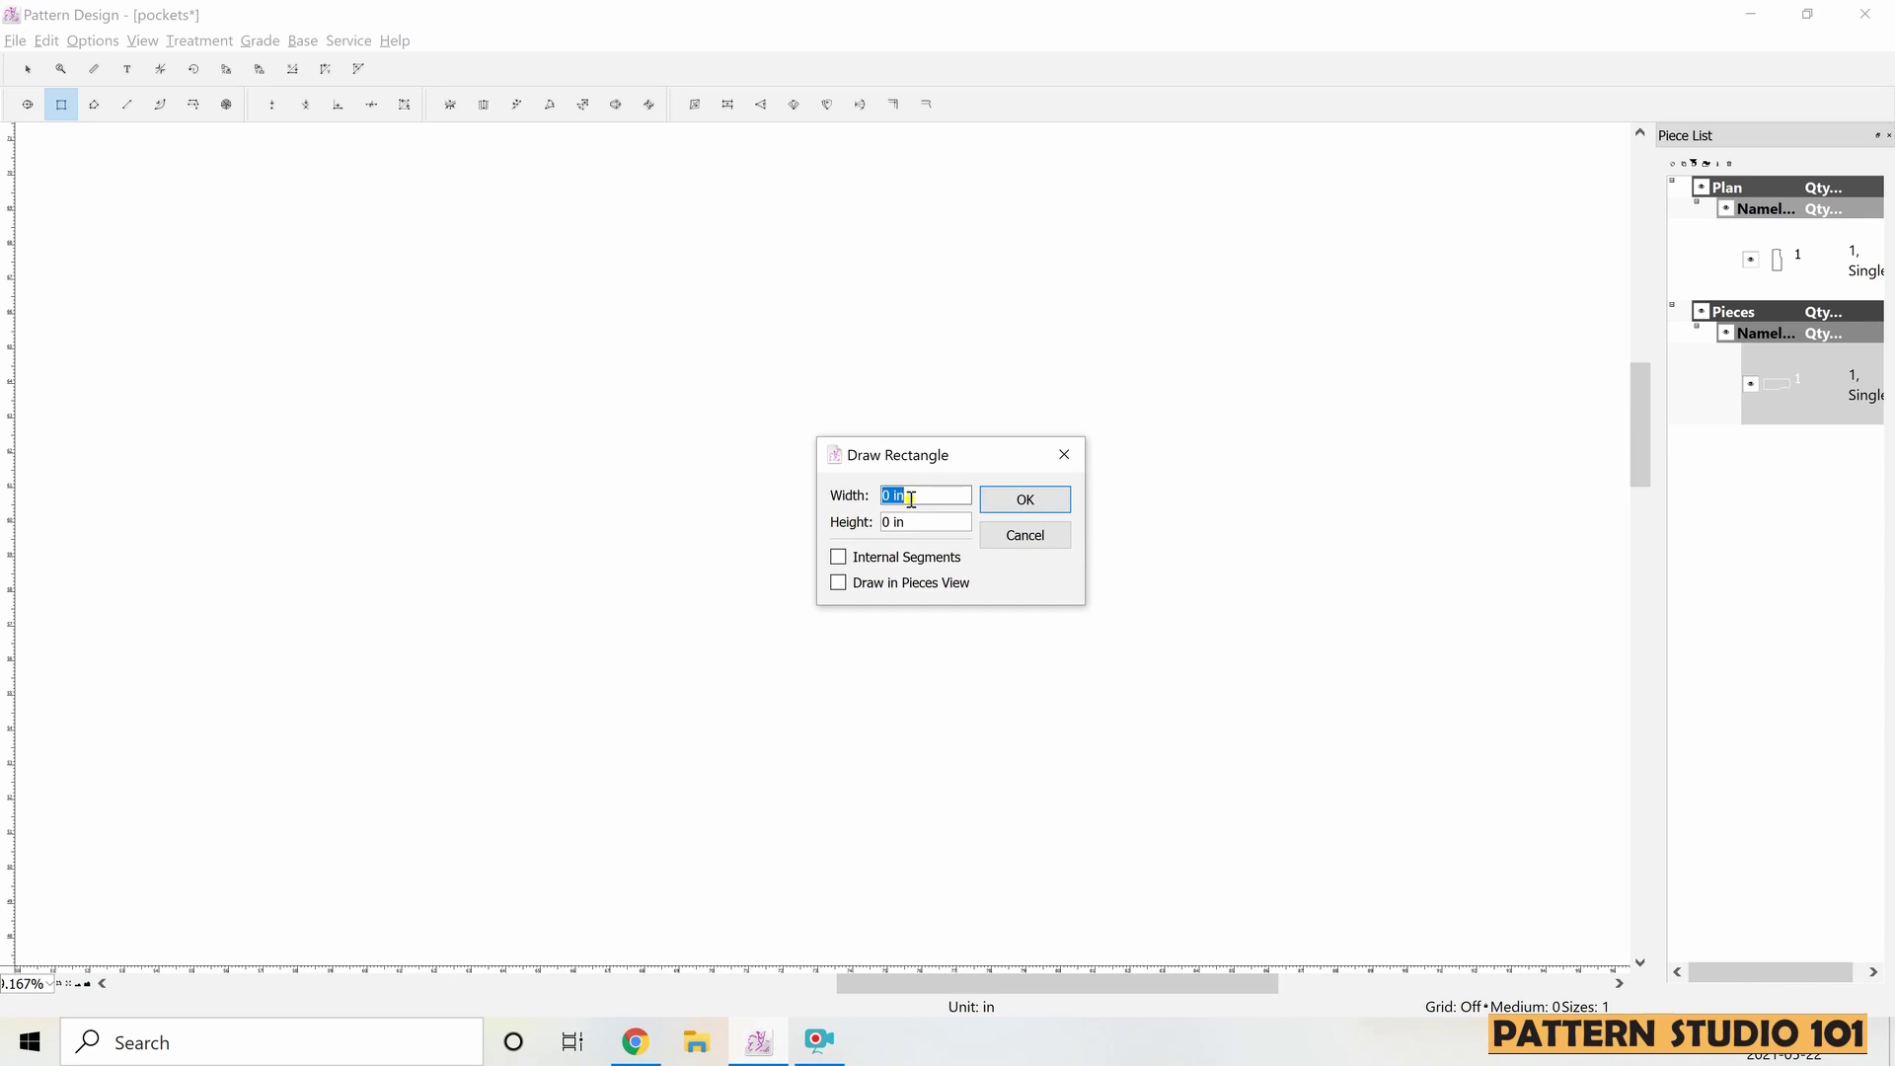
{"action": "type", "text": "6"}
{"action": "key", "text": "Tab"}
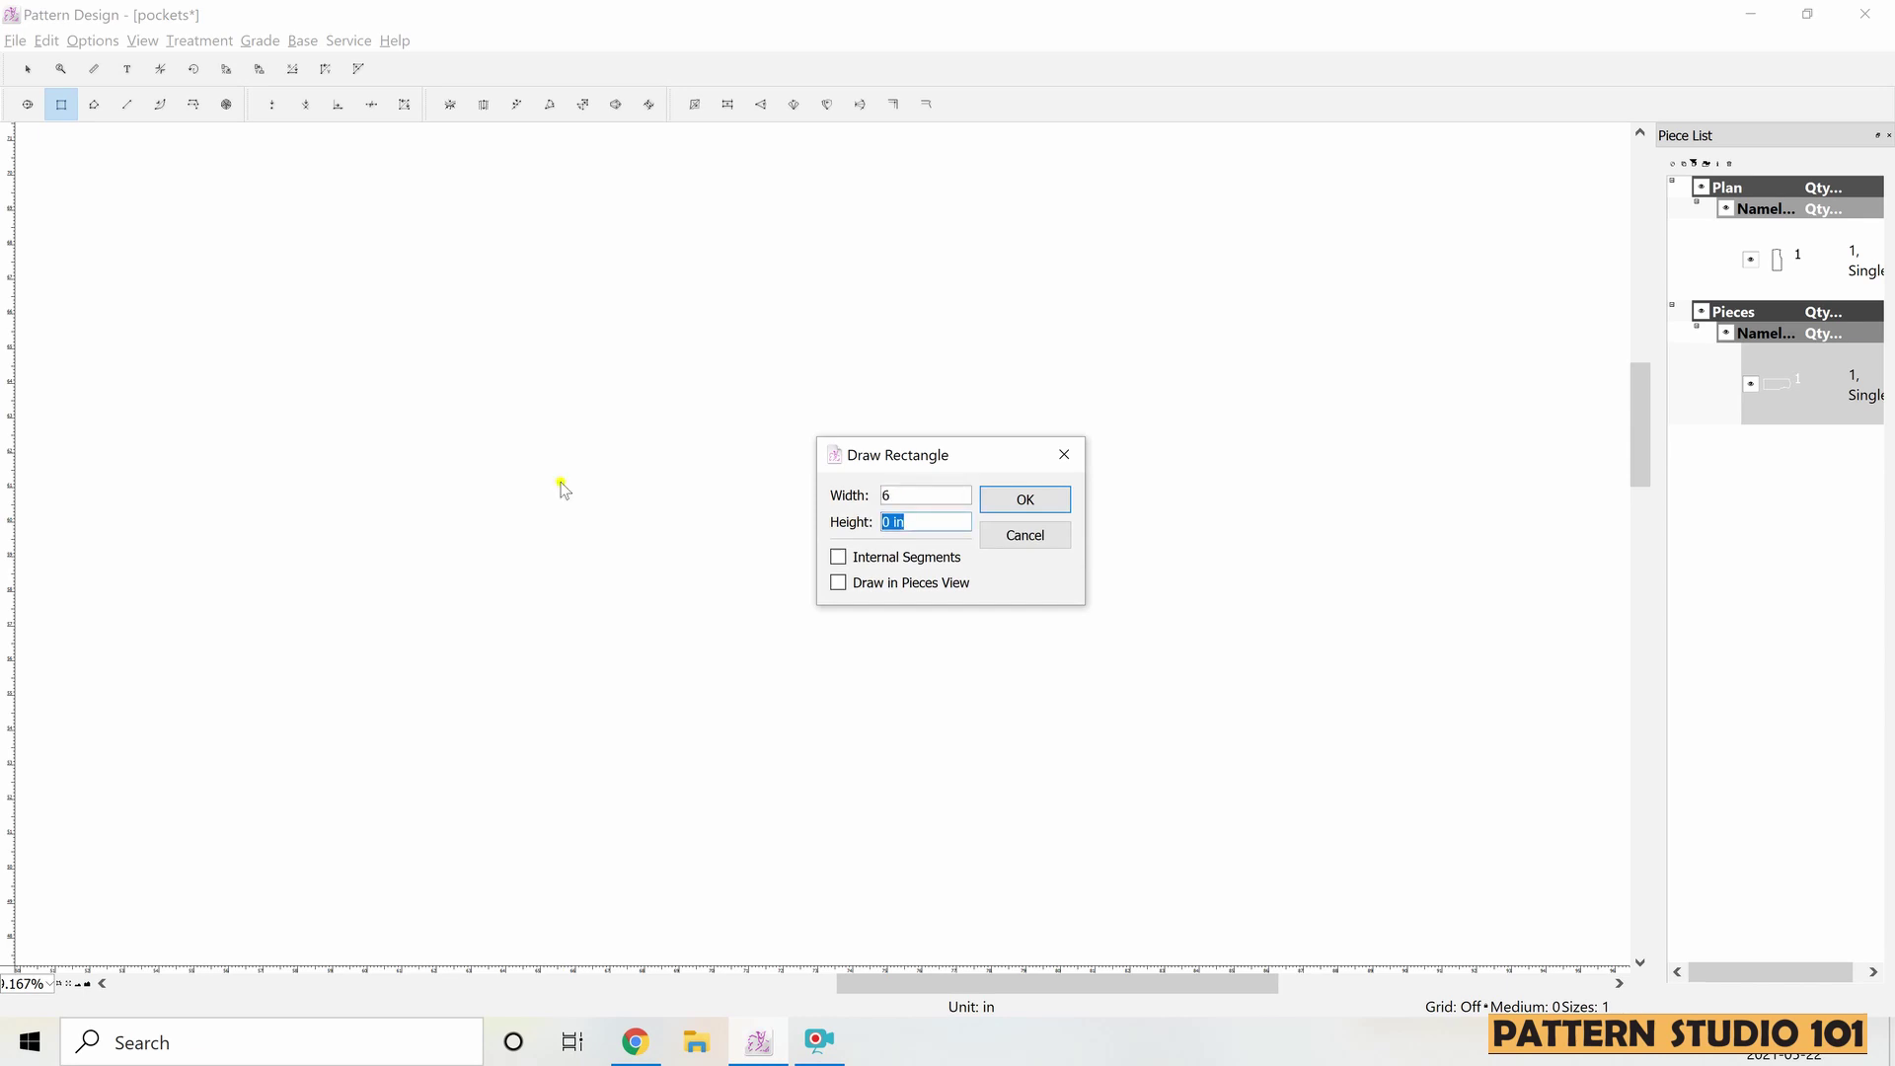
{"action": "type", "text": "5"}
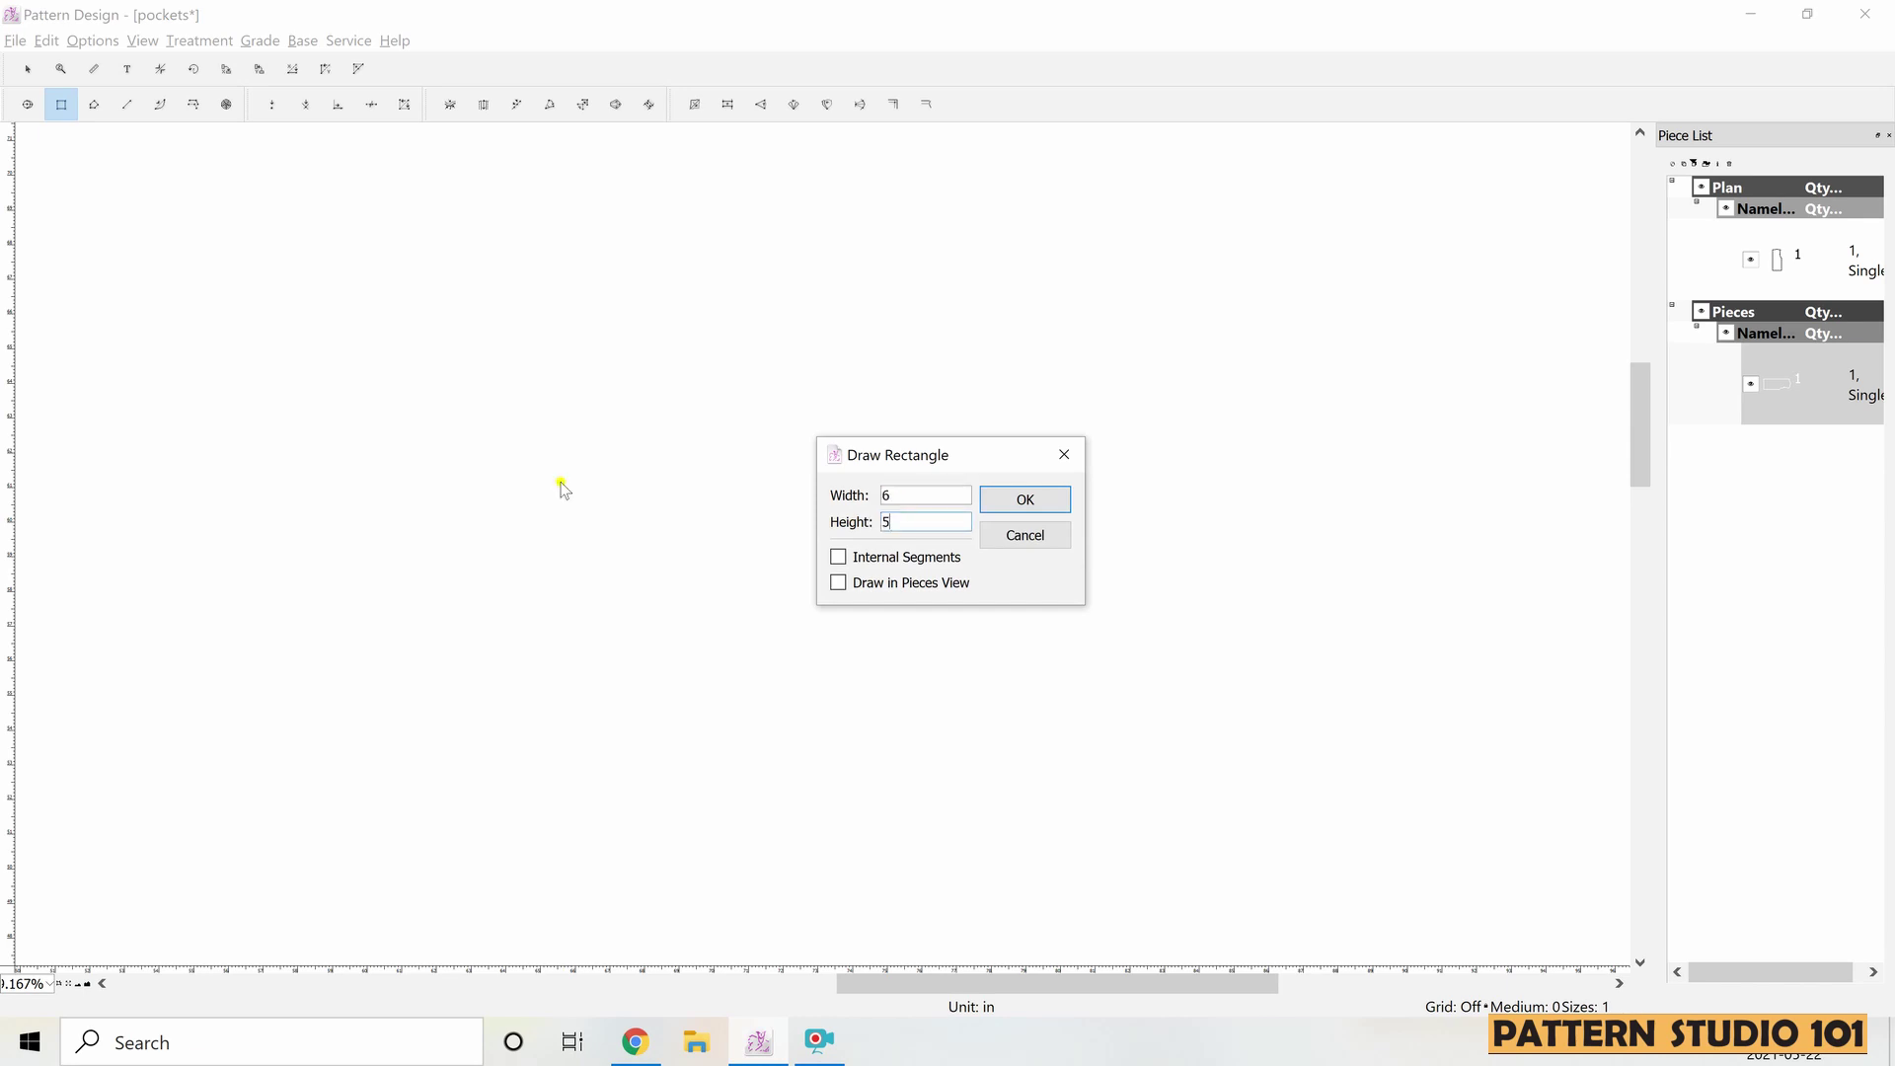
{"action": "left_click", "coordinate": [1027, 499]}
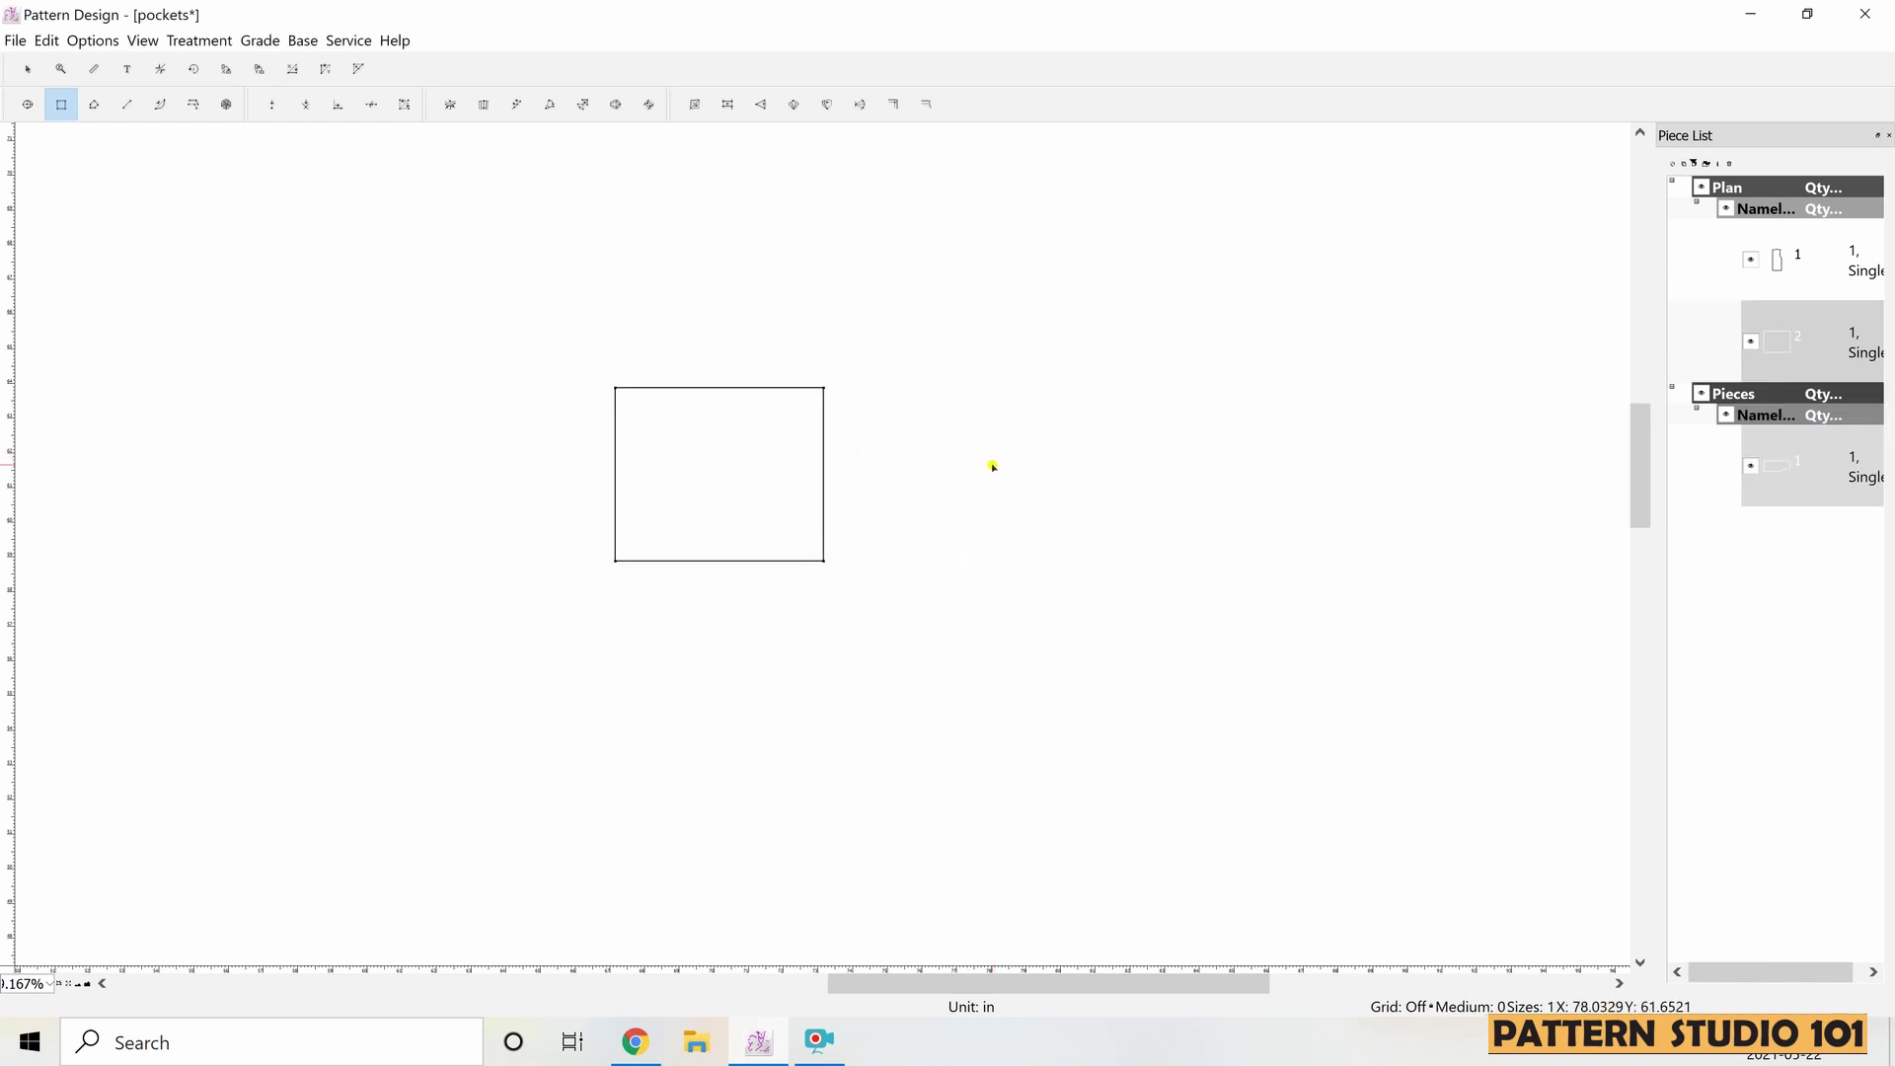
{"action": "scroll", "coordinate": [771, 520], "scroll_direction": "up", "scroll_amount": 2}
{"action": "left_click_drag", "start_coordinate": [770, 521], "coordinate": [1109, 542]}
{"action": "scroll", "coordinate": [1097, 523], "scroll_direction": "up", "scroll_amount": 2}
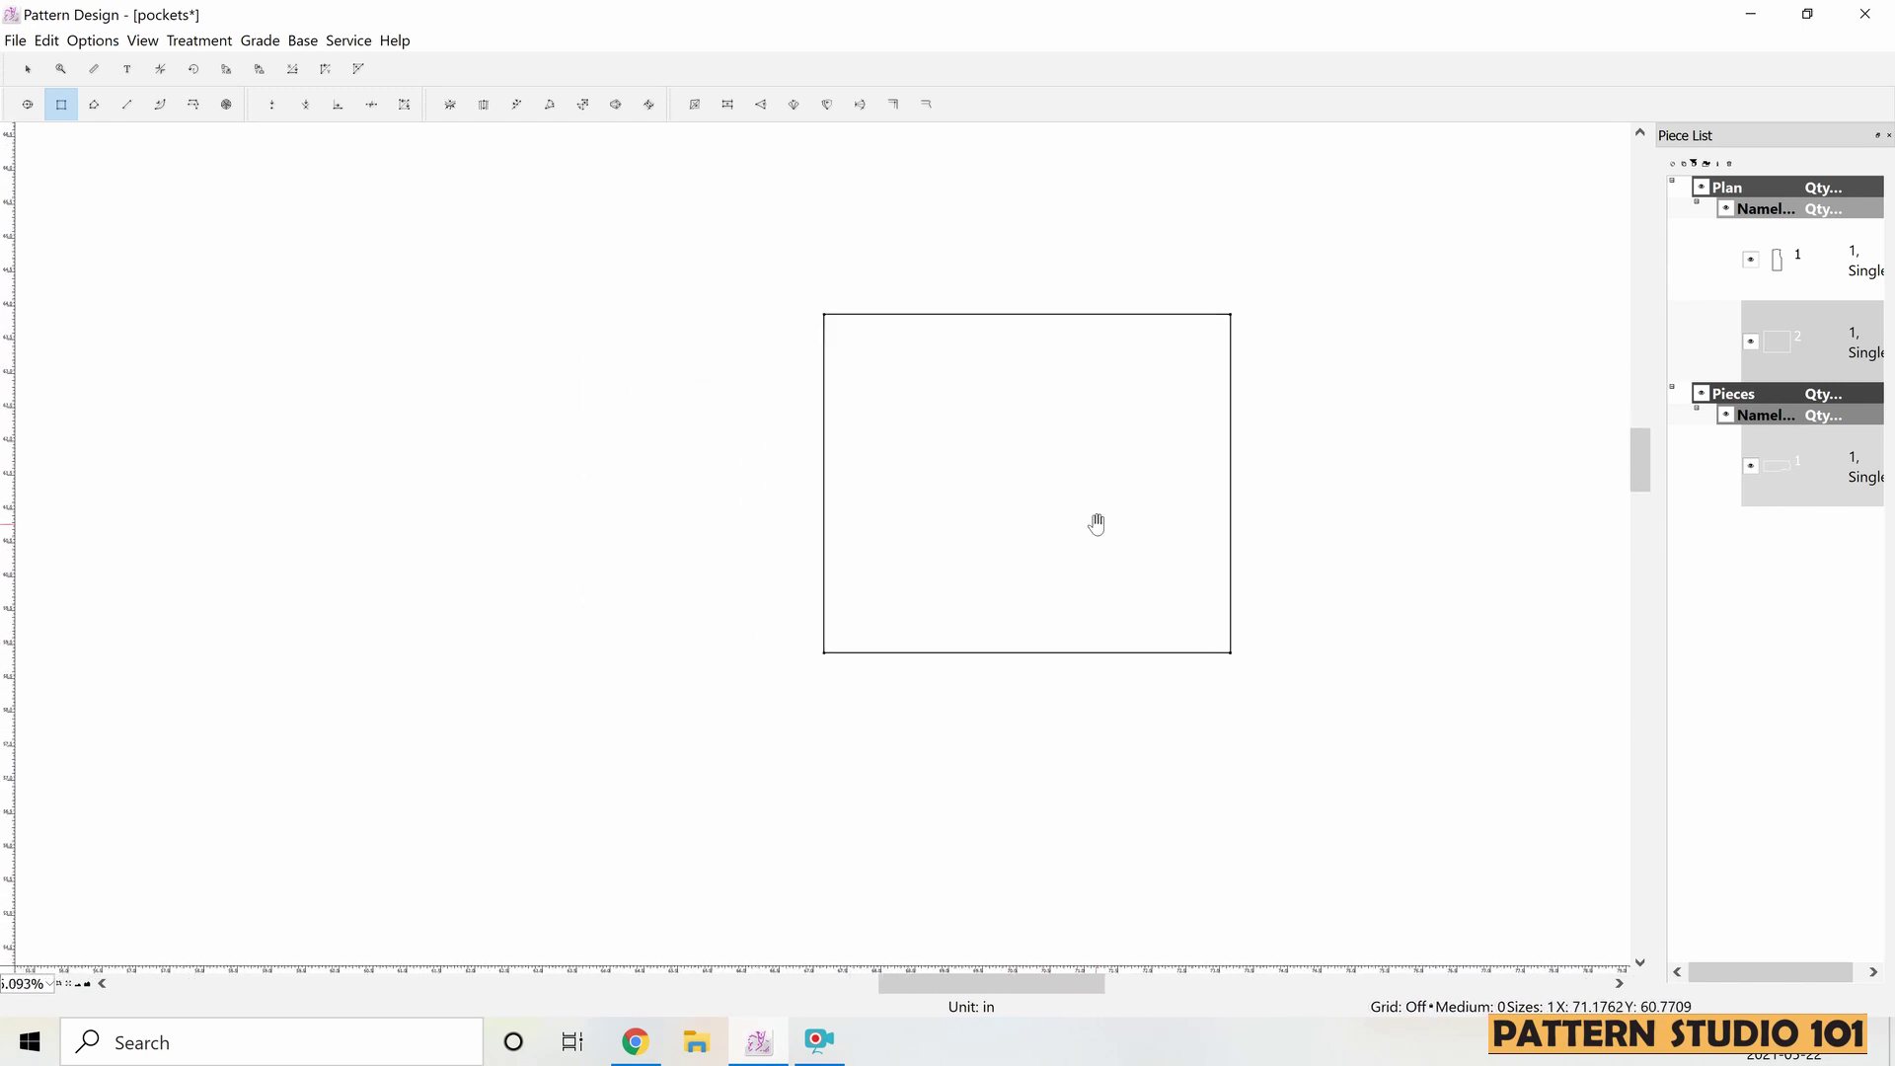
{"action": "scroll", "coordinate": [1075, 500], "scroll_direction": "up", "scroll_amount": 2}
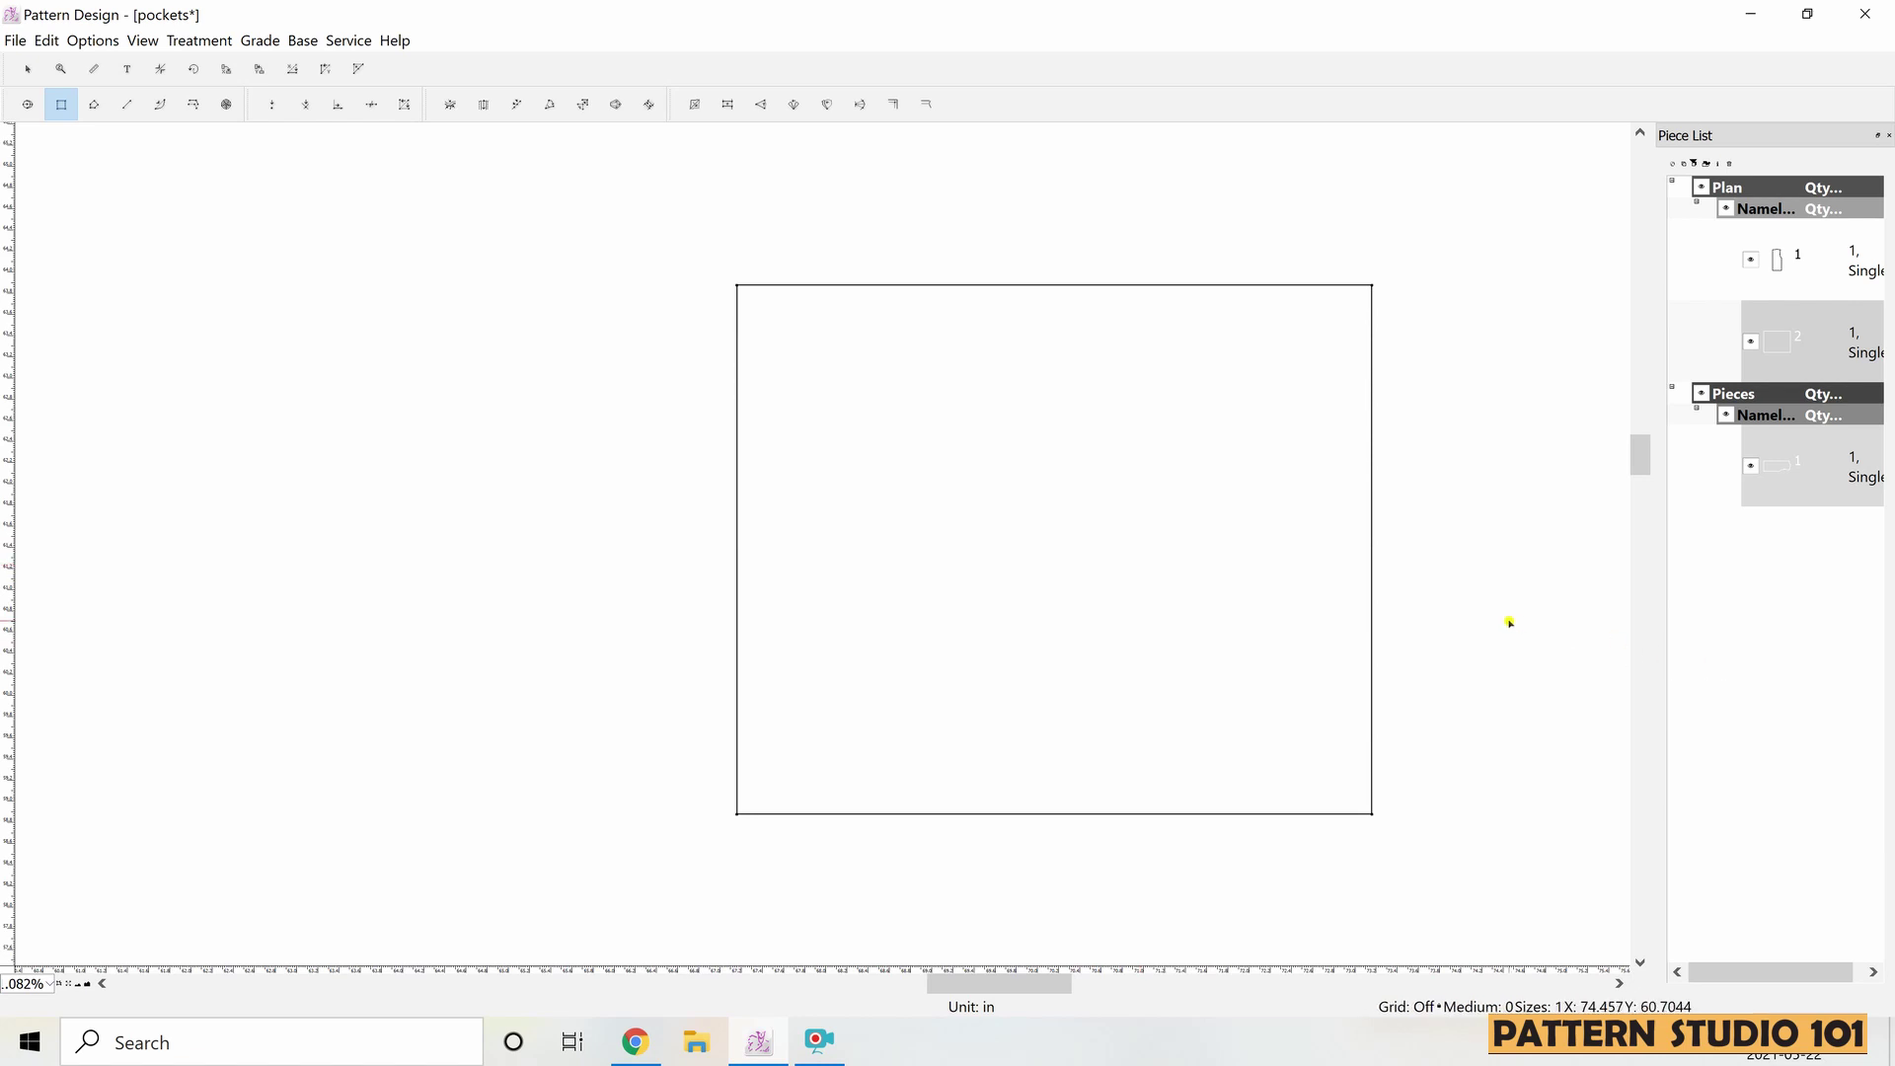
{"action": "key", "text": "Escape"}
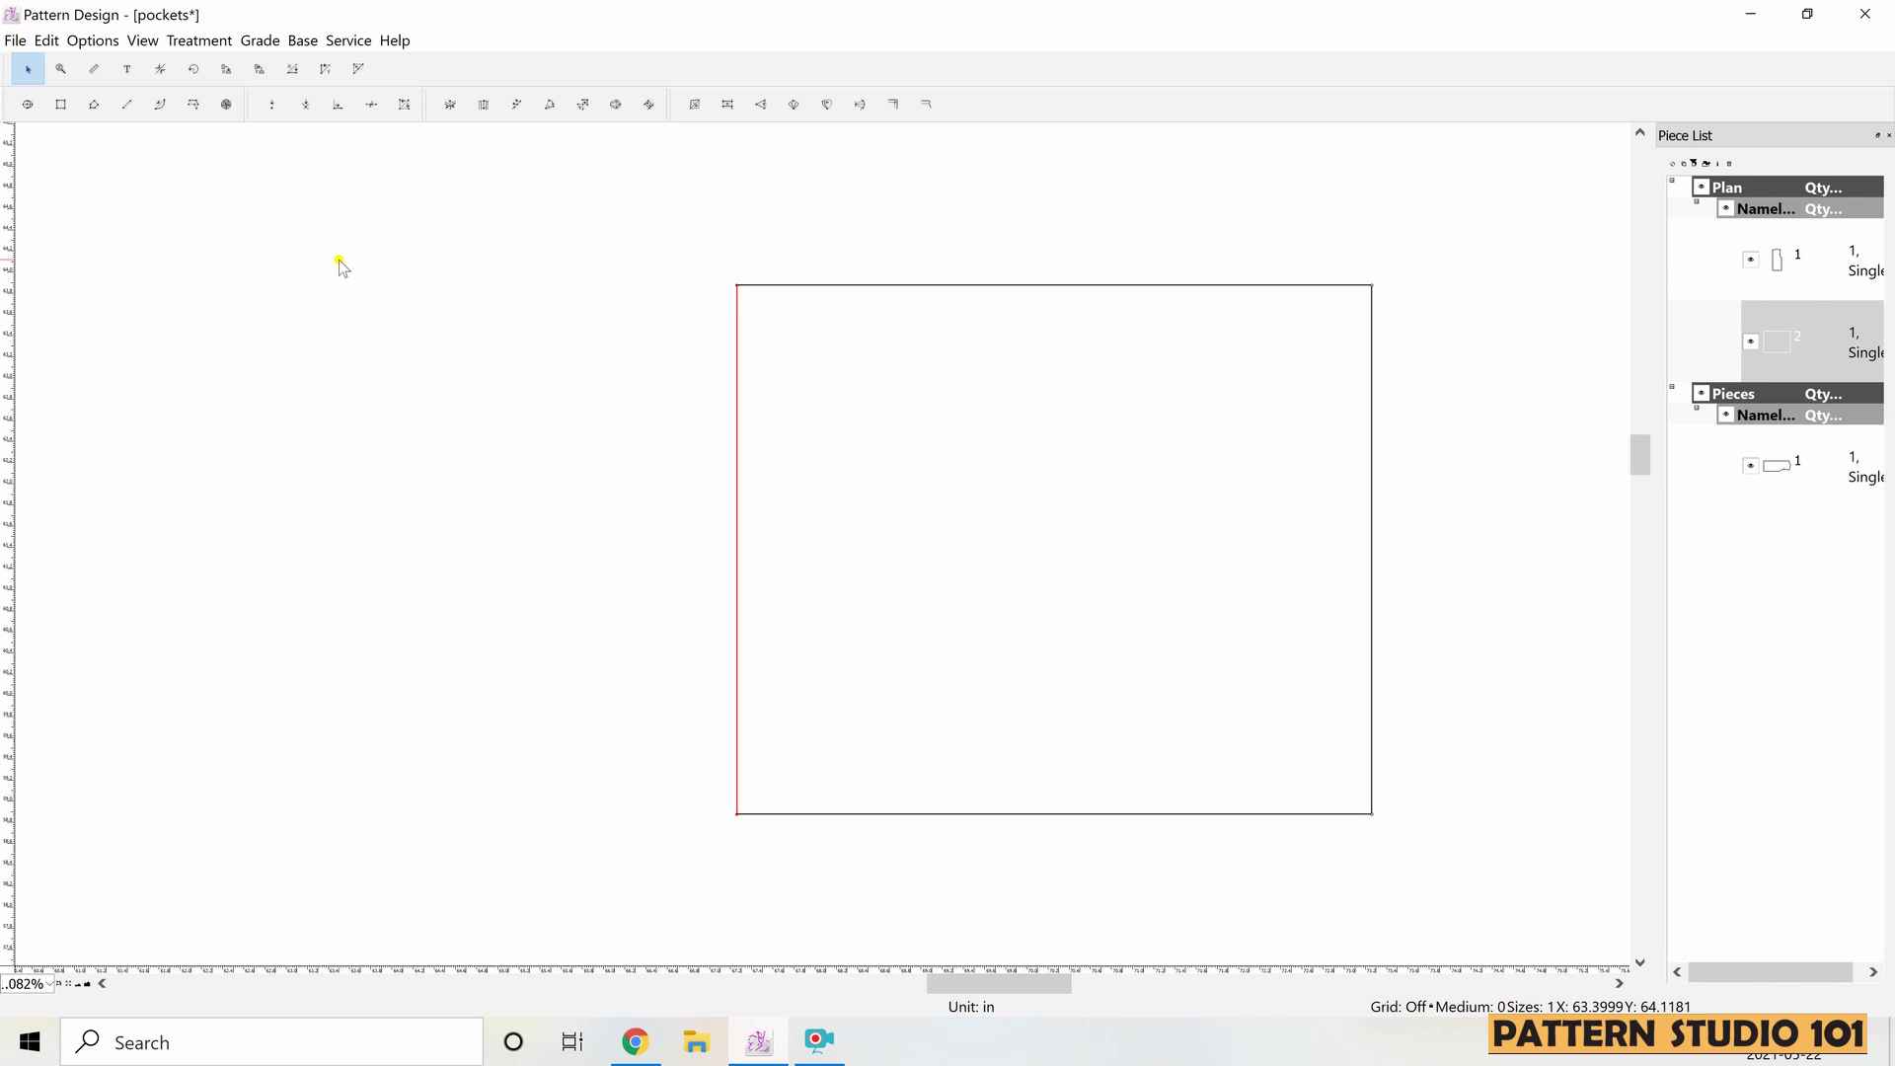
- Divide the left edge of the 6 by 5 in rectangle into 2 equal segments
{"action": "left_click", "coordinate": [375, 108]}
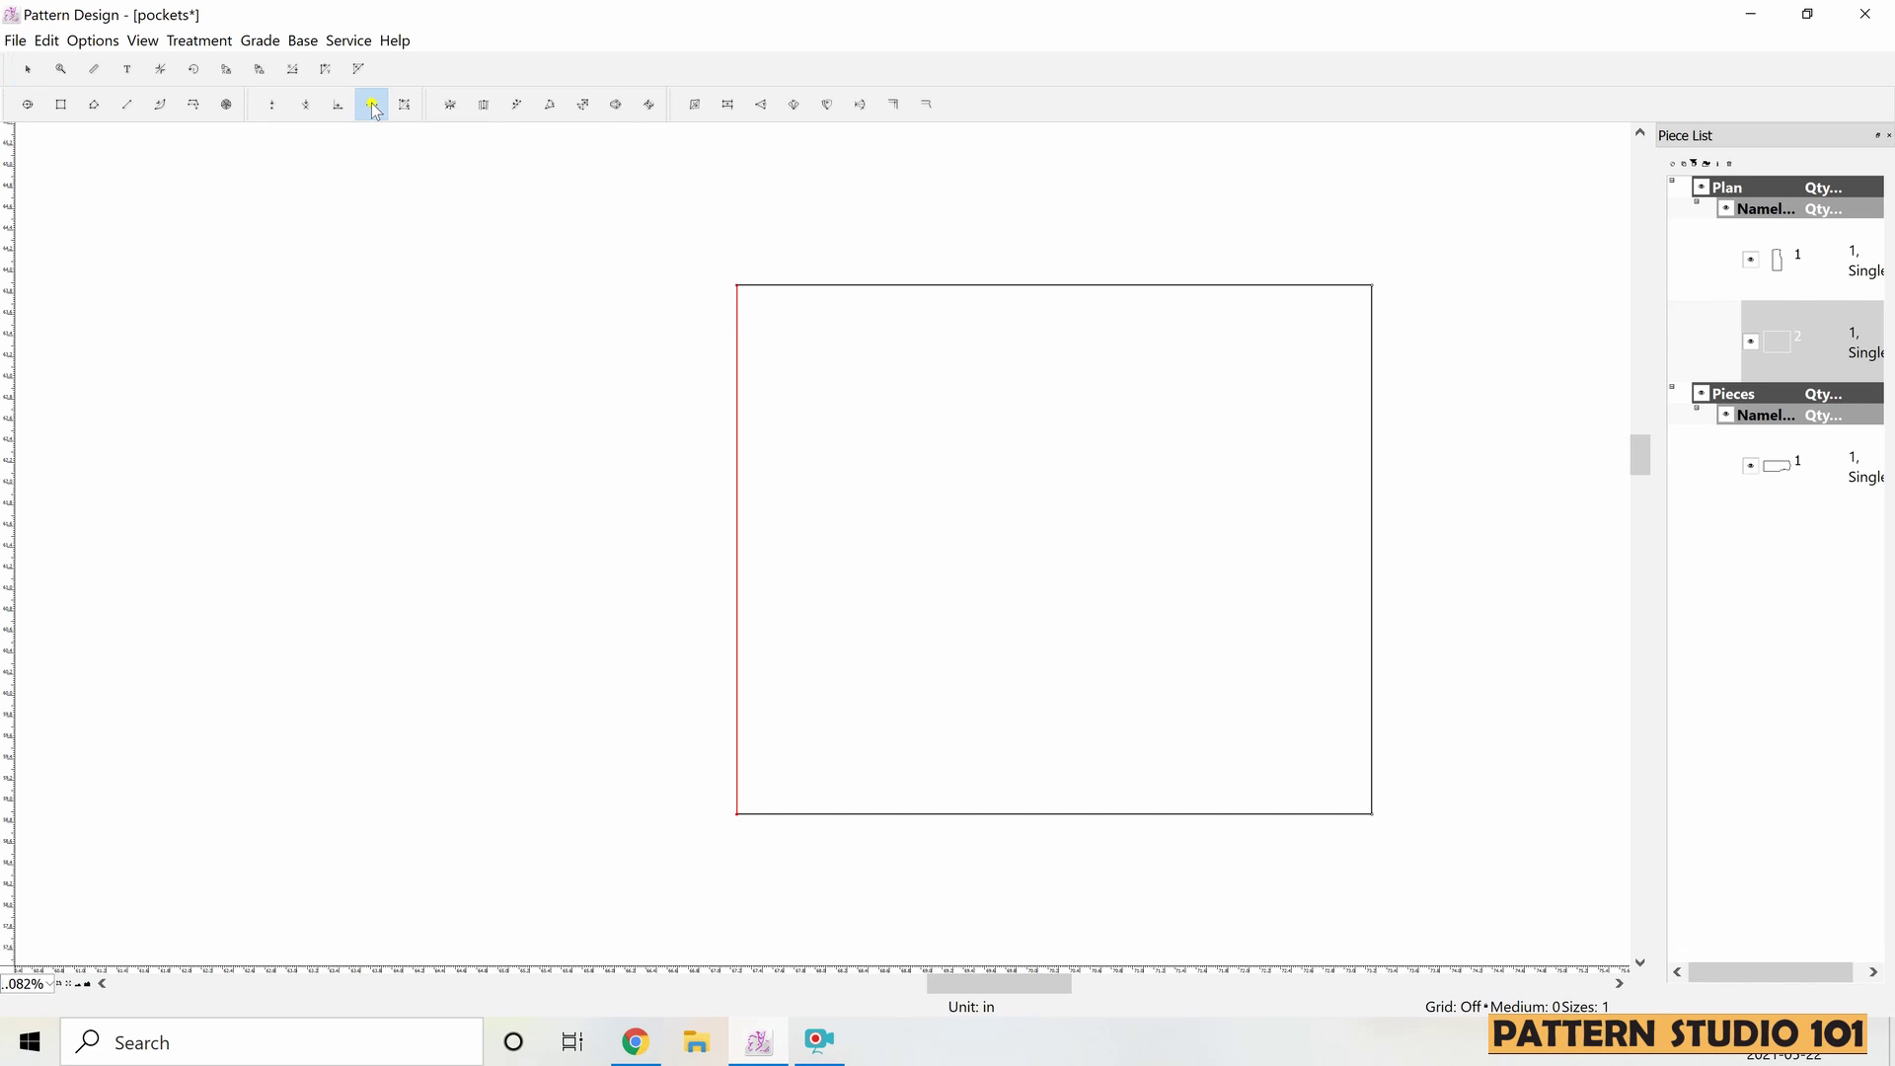
{"action": "left_click", "coordinate": [738, 551]}
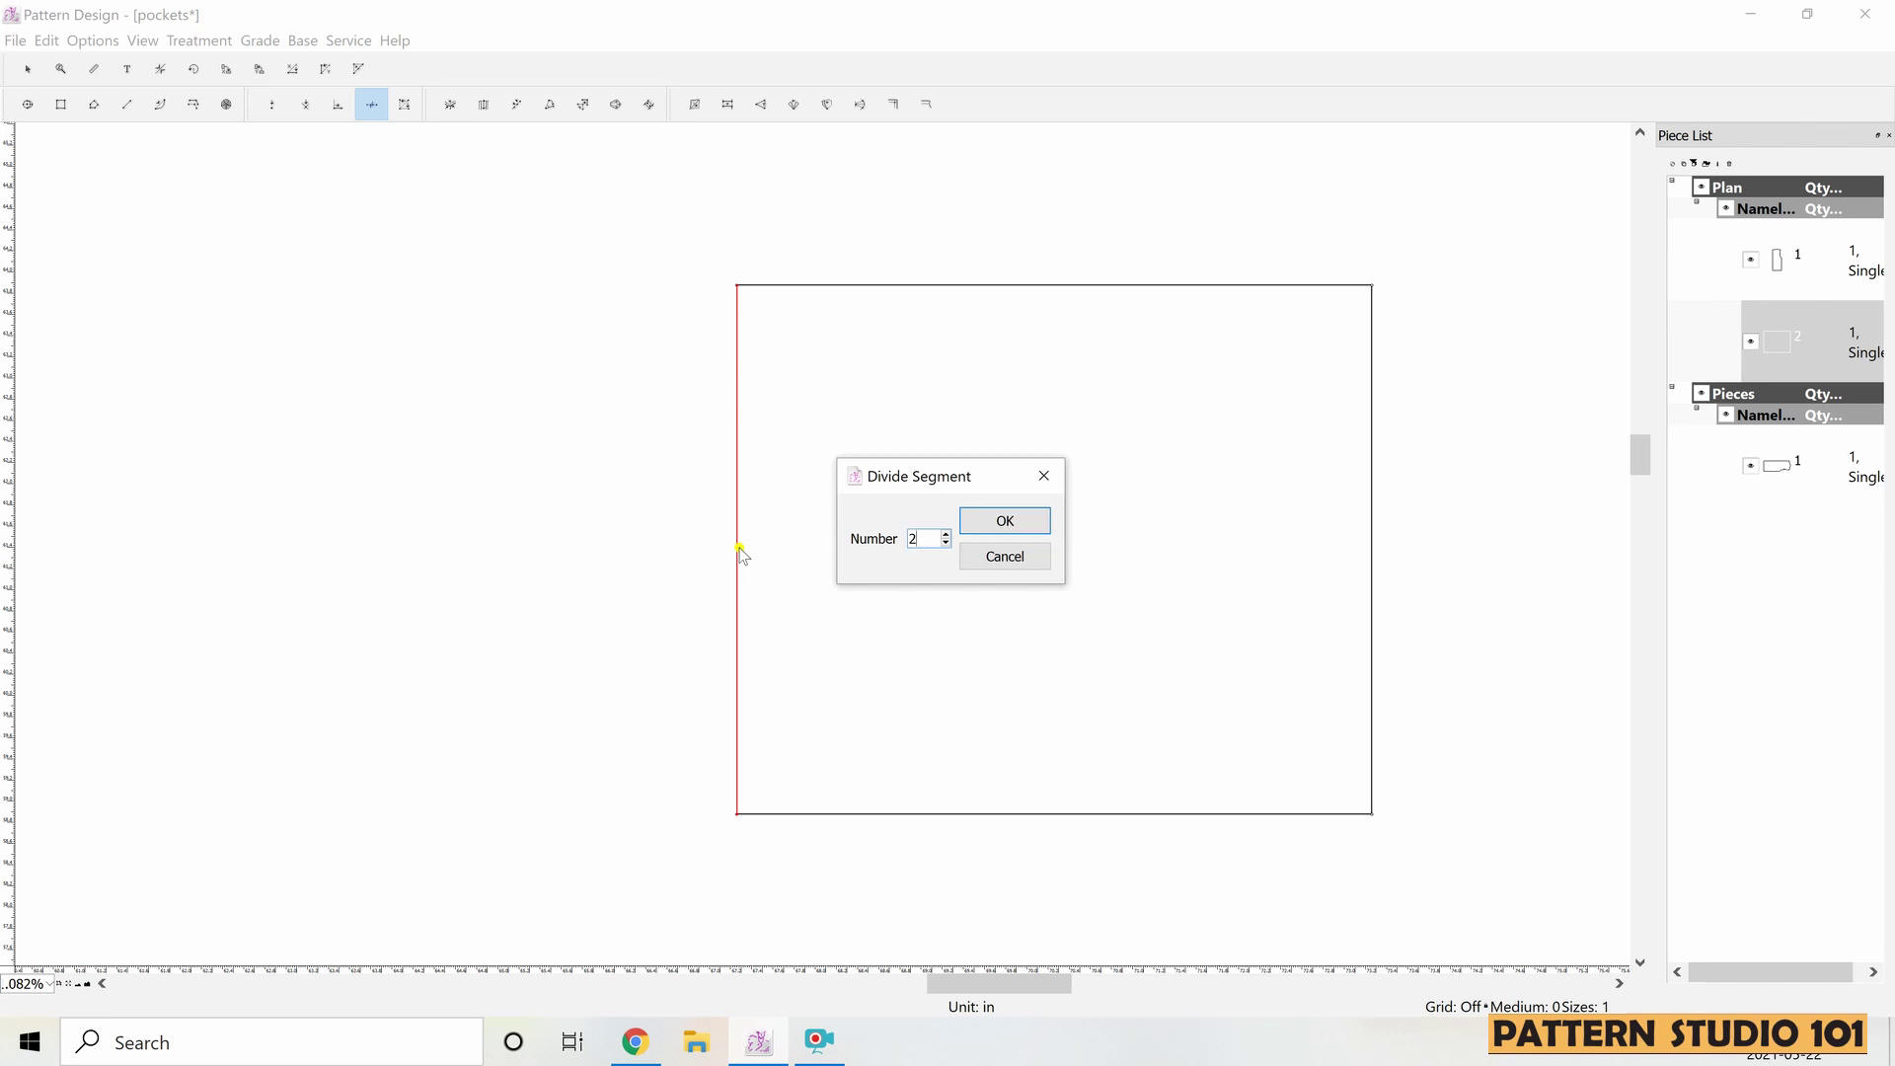
{"action": "left_click", "coordinate": [1032, 526]}
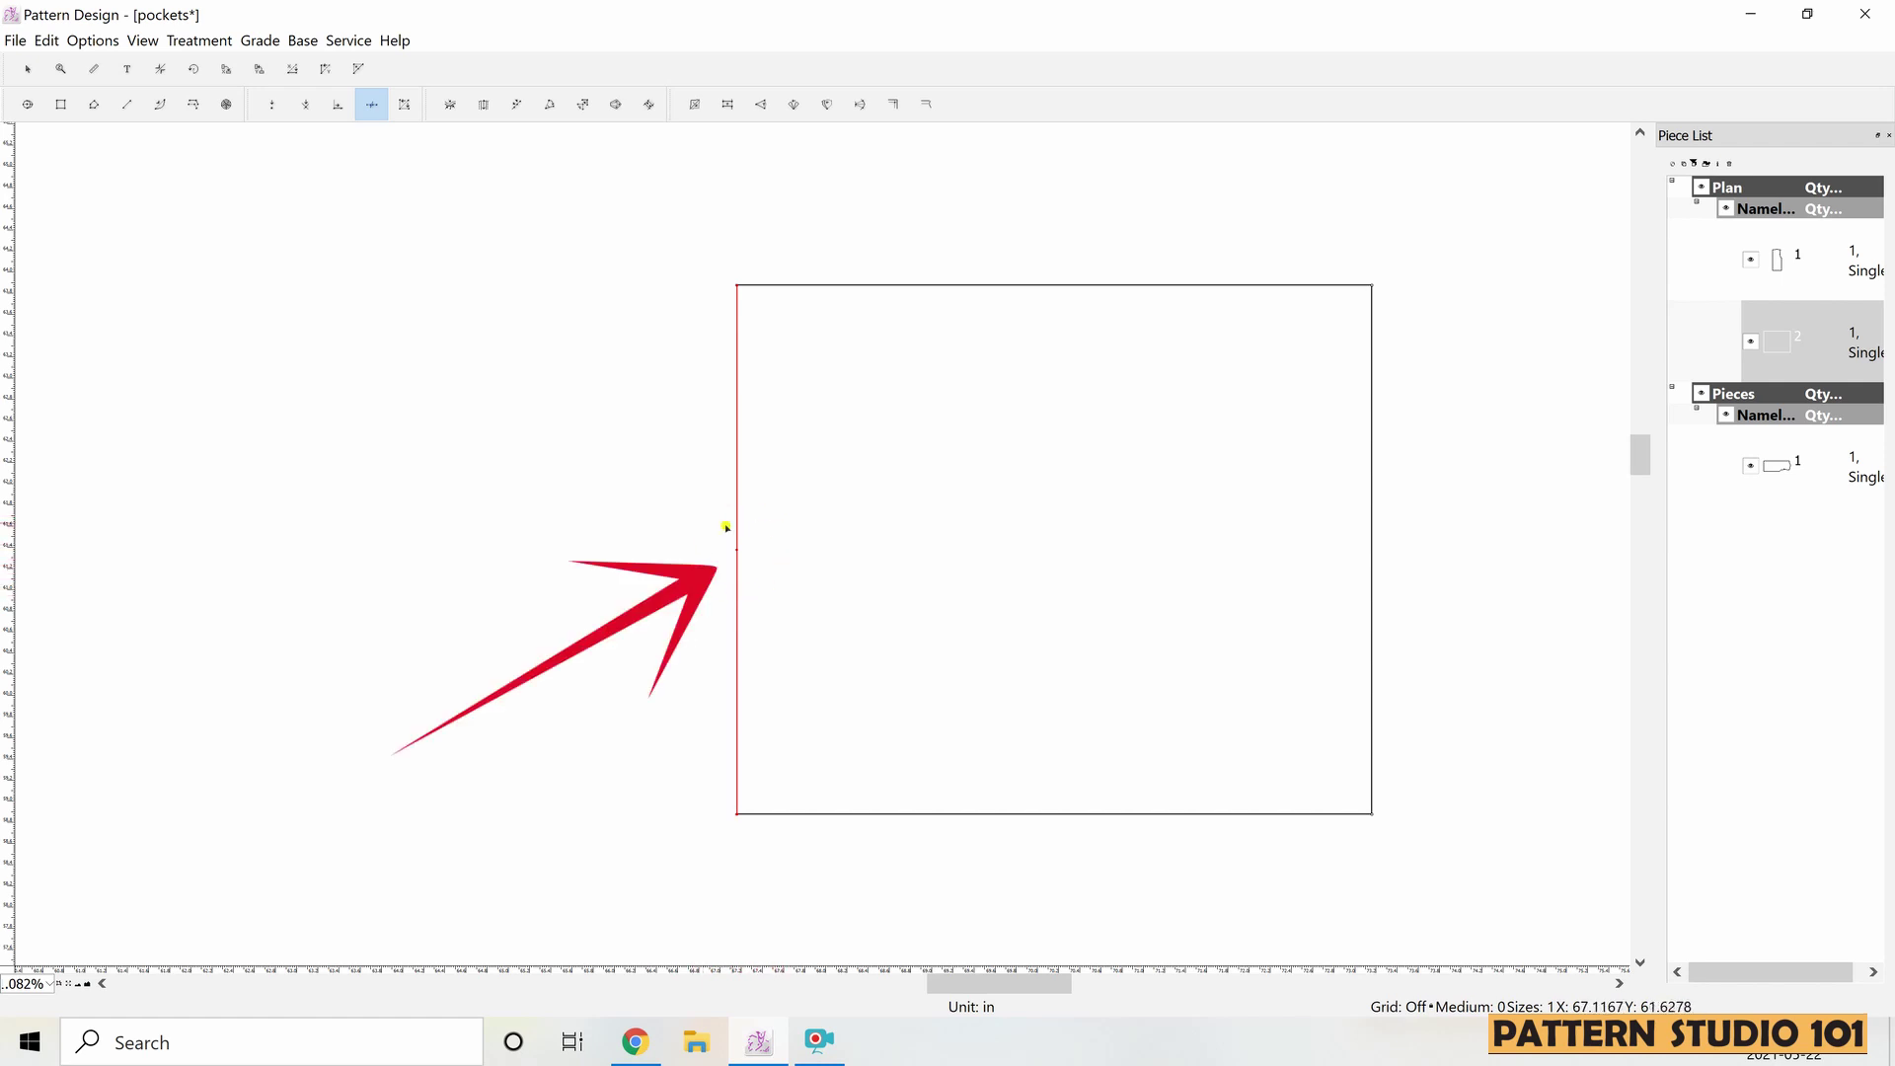
{"action": "left_click", "coordinate": [35, 69]}
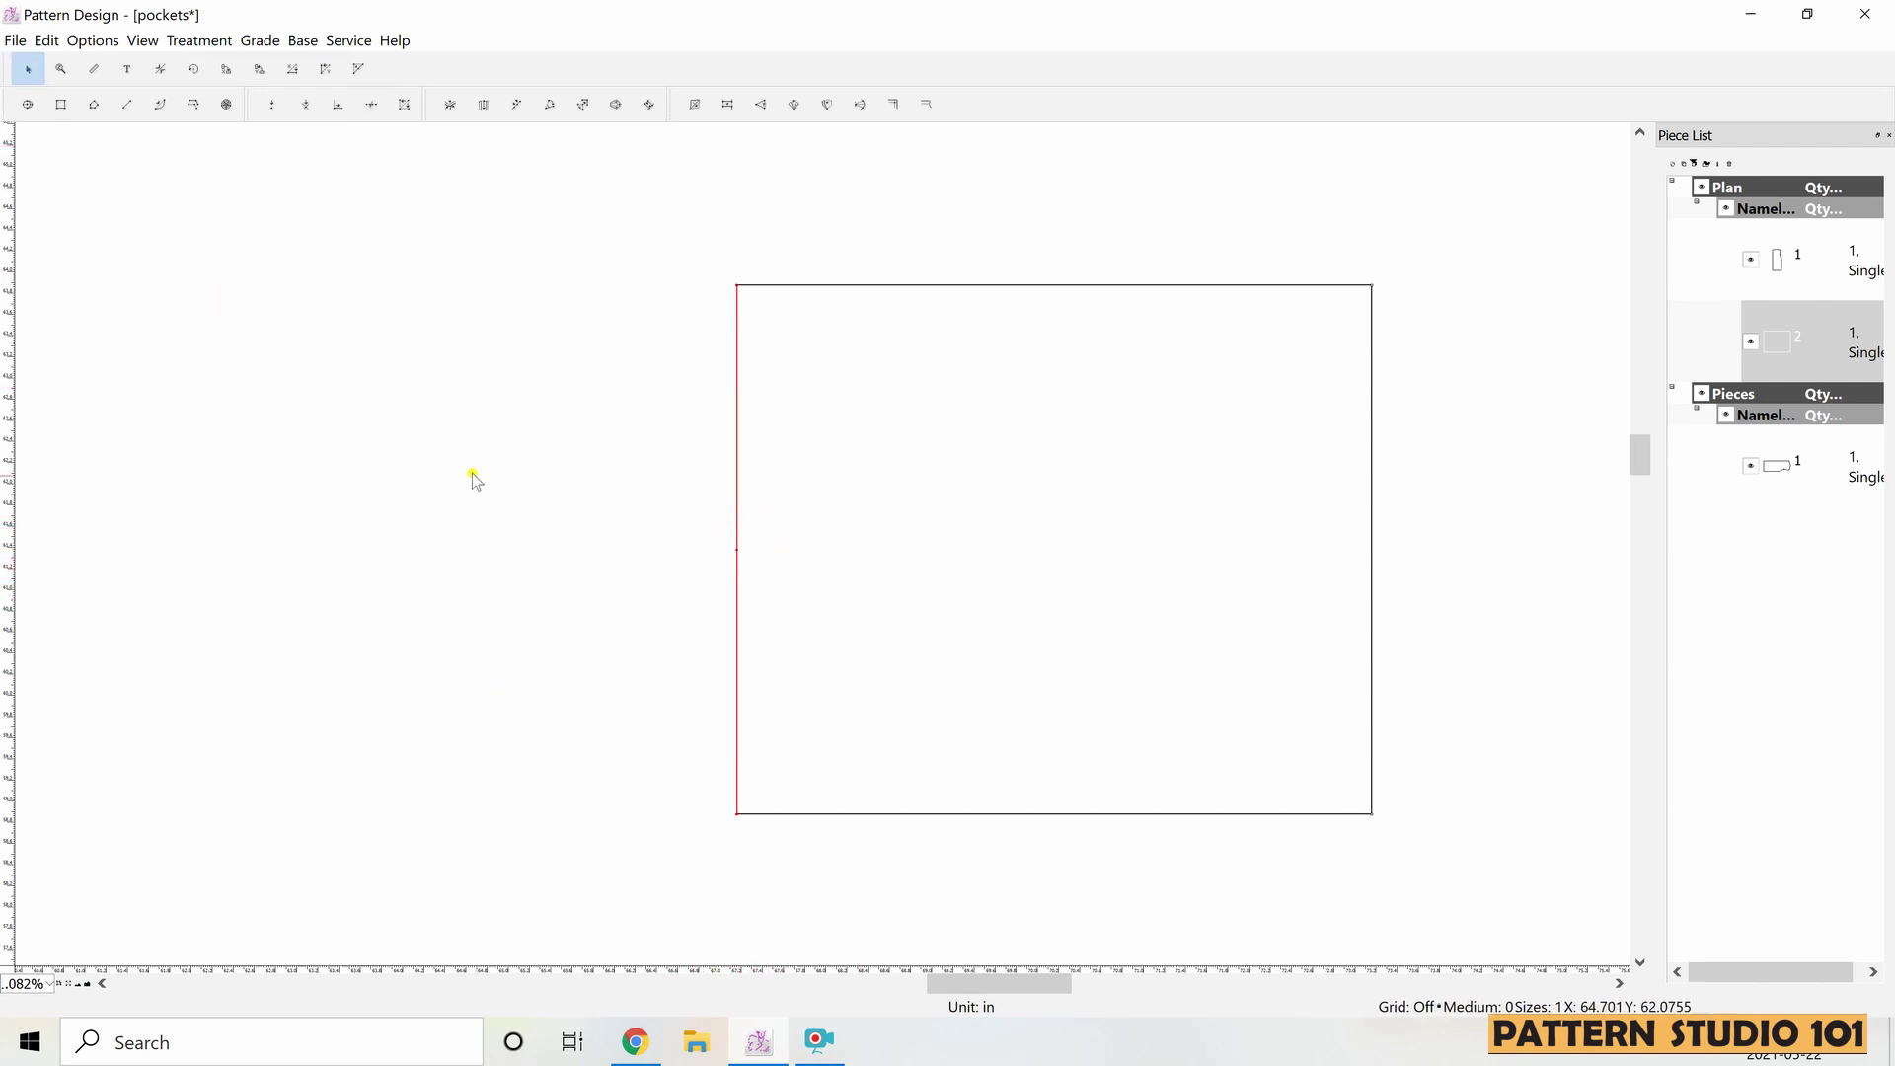
- Move the left edge's midpoint by -1 in along X to form a pointed pocket end
{"action": "left_click_drag", "start_coordinate": [682, 526], "coordinate": [769, 577]}
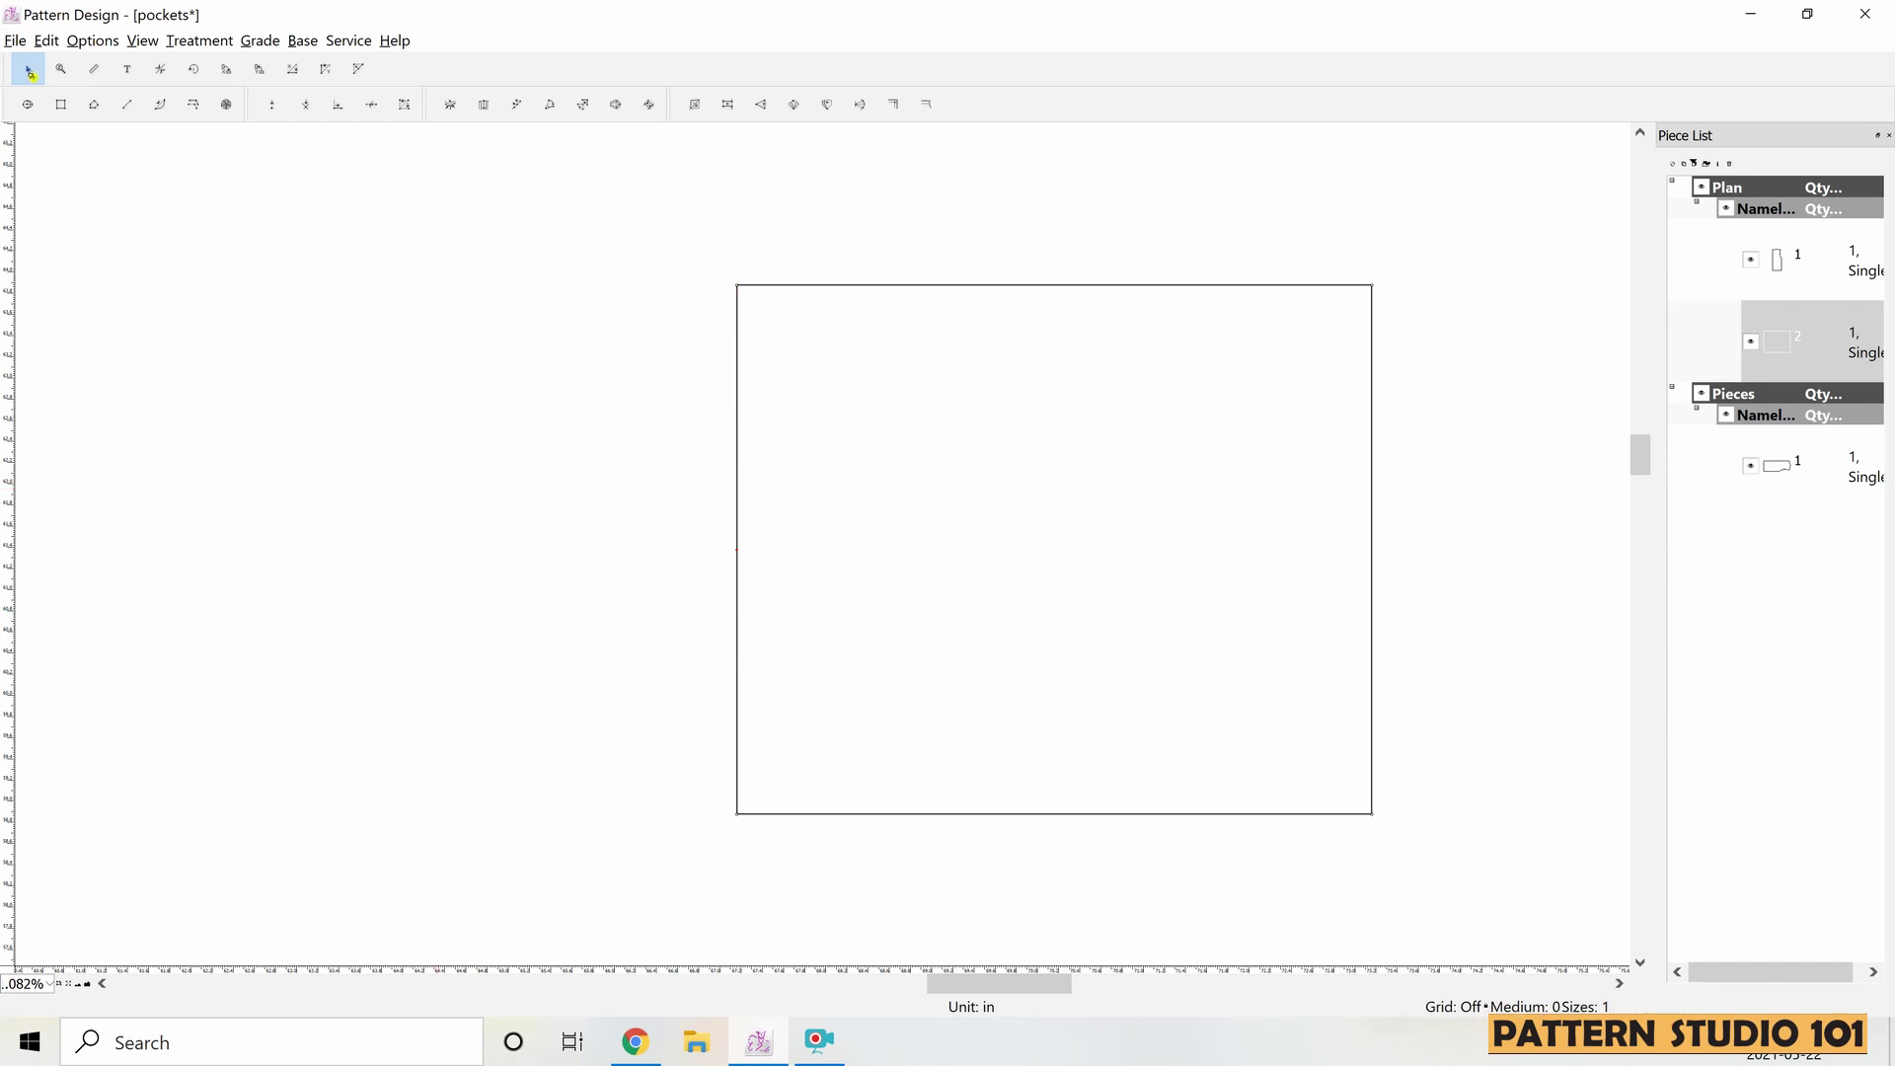
{"action": "left_click", "coordinate": [29, 71]}
{"action": "key", "text": "BackSpace"}
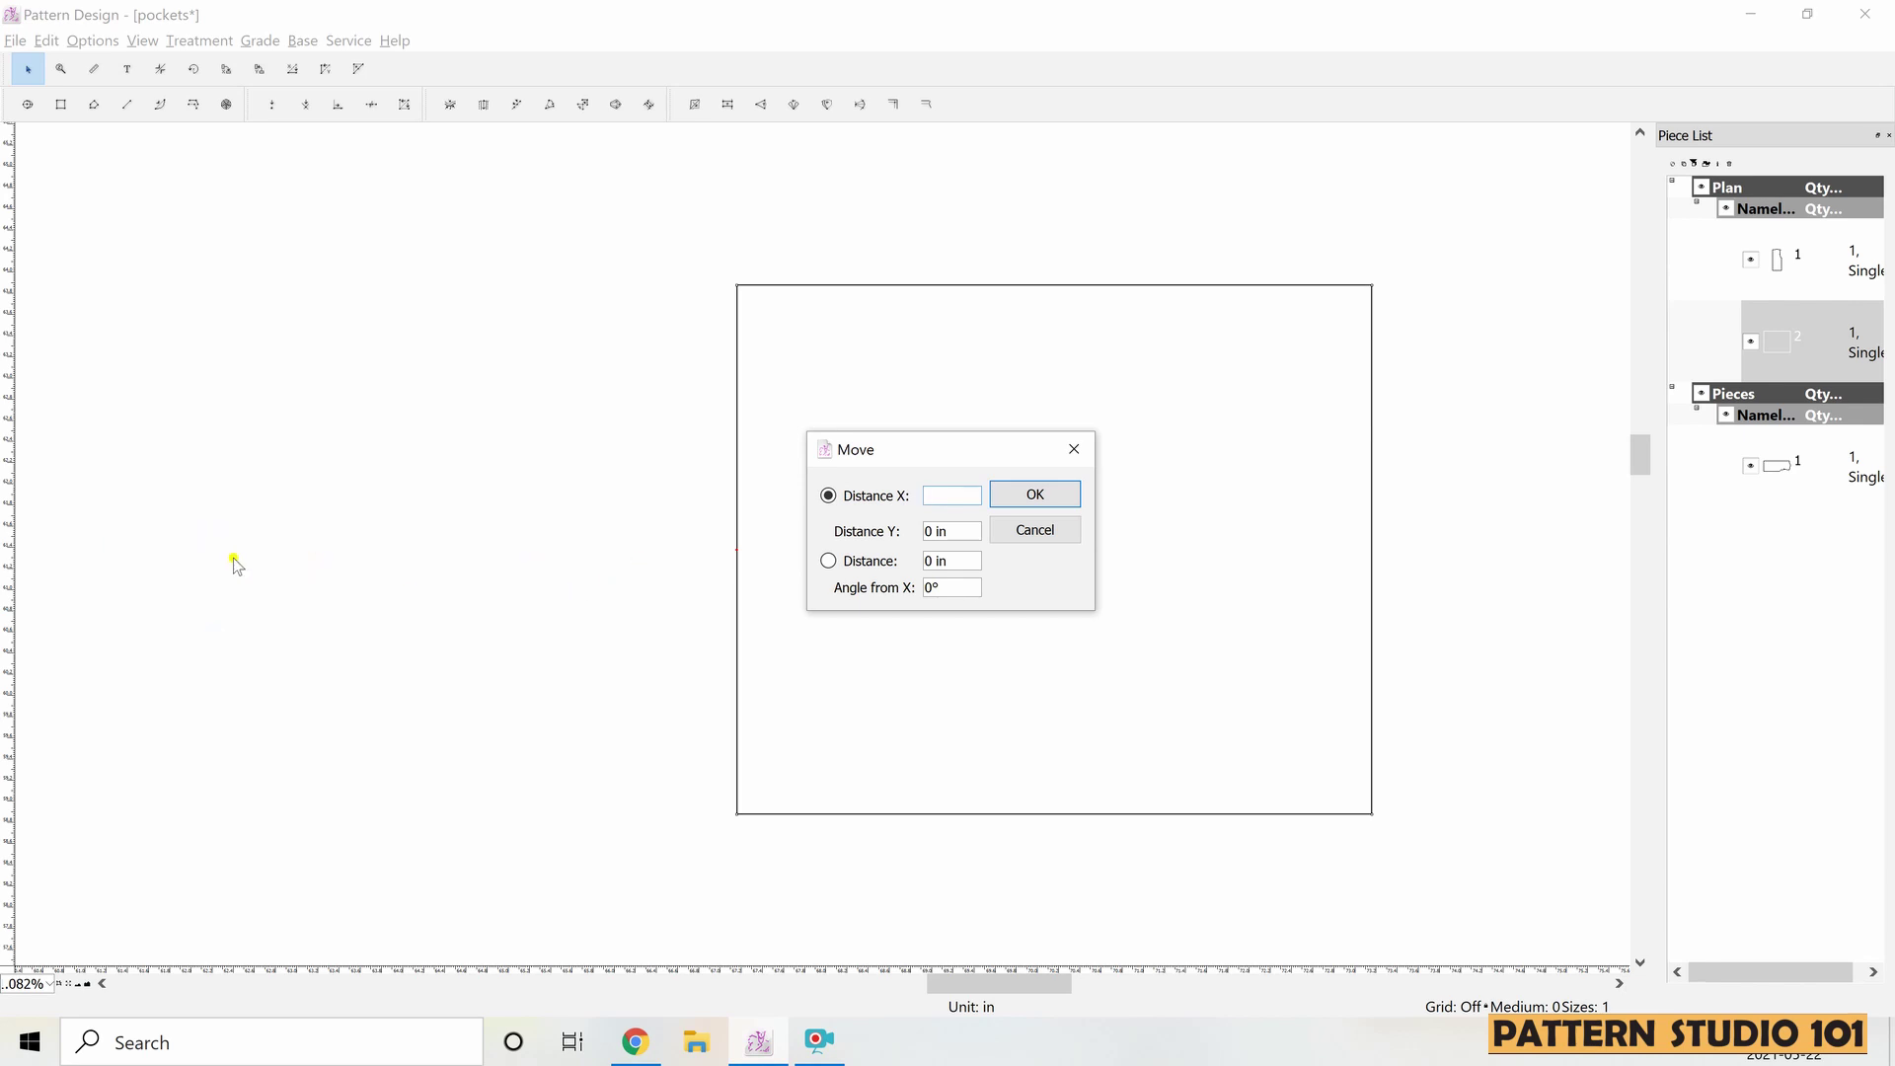
{"action": "type", "text": "-1"}
{"action": "left_click", "coordinate": [1072, 499]}
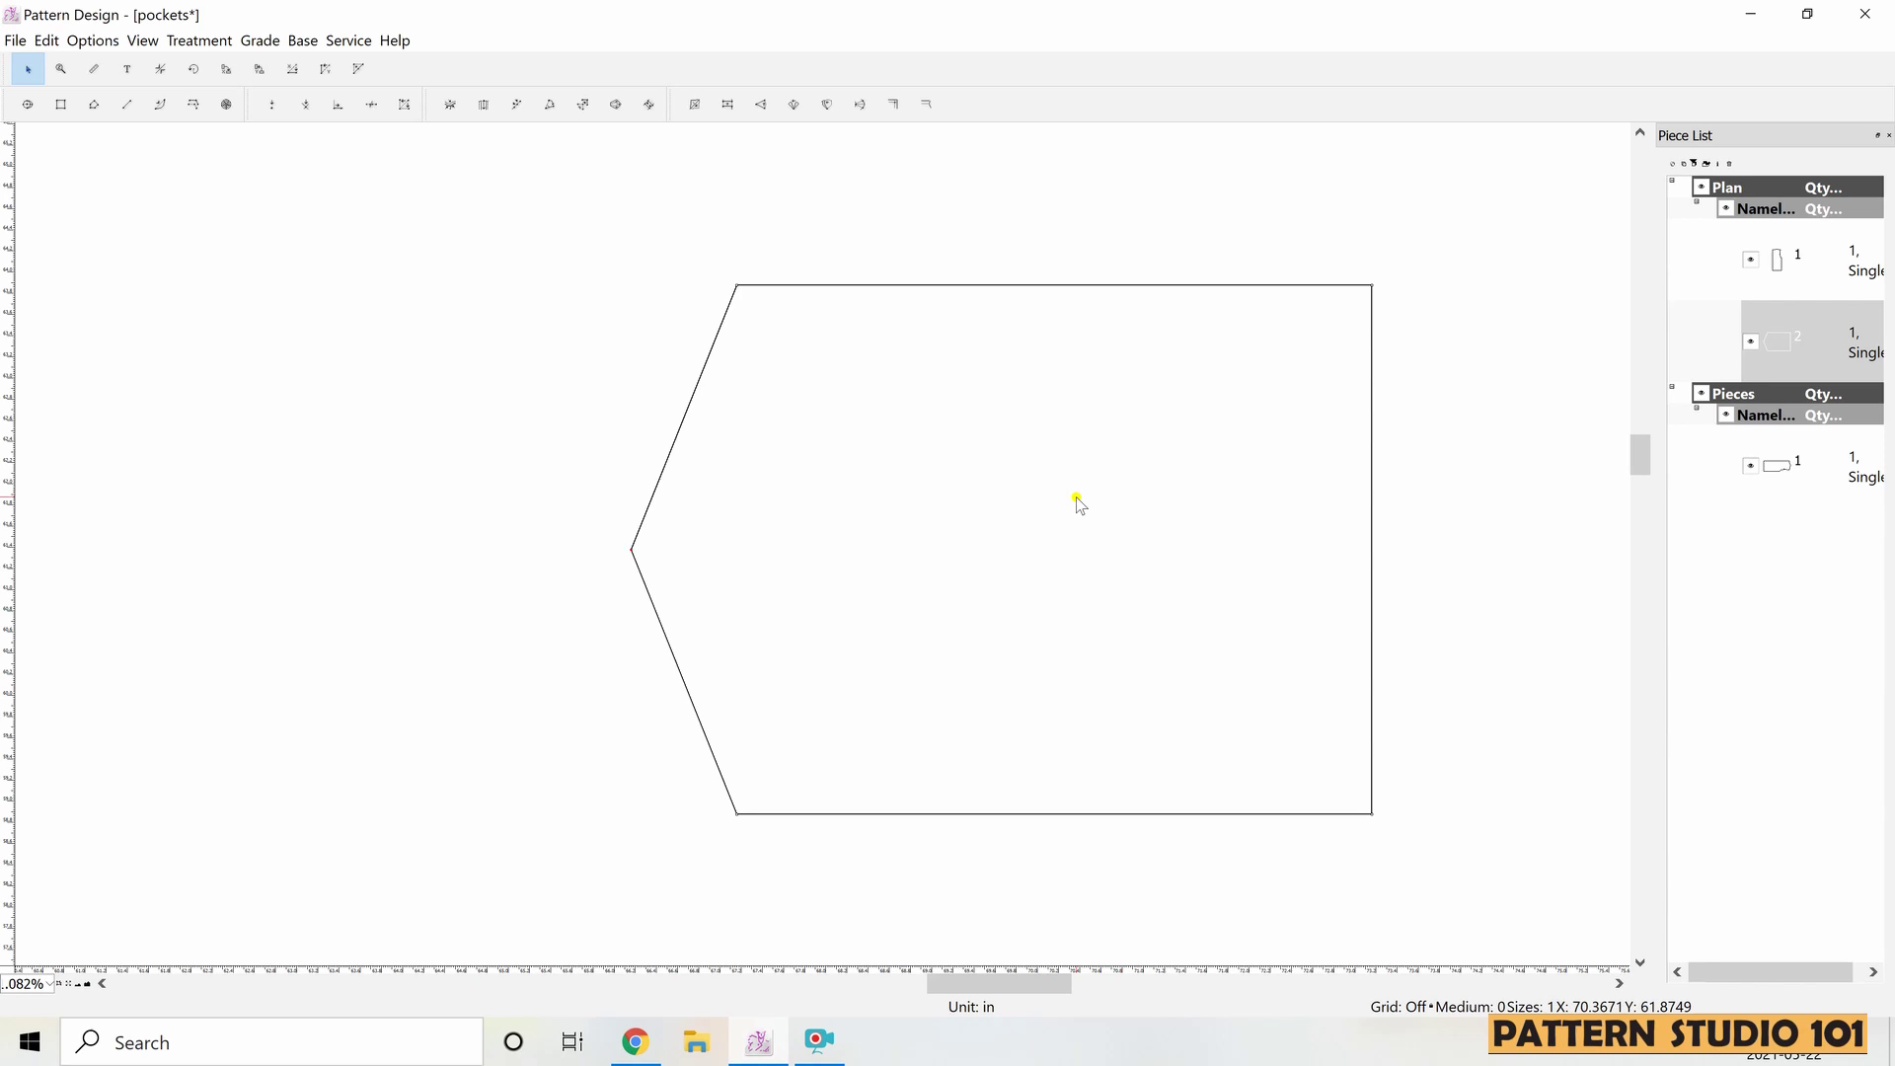
- Draw a second rectangle 7 in wide and 5 in high and place it clear of the pointed pocket, to its left
{"action": "key", "text": "r"}
{"action": "left_click", "coordinate": [126, 792]}
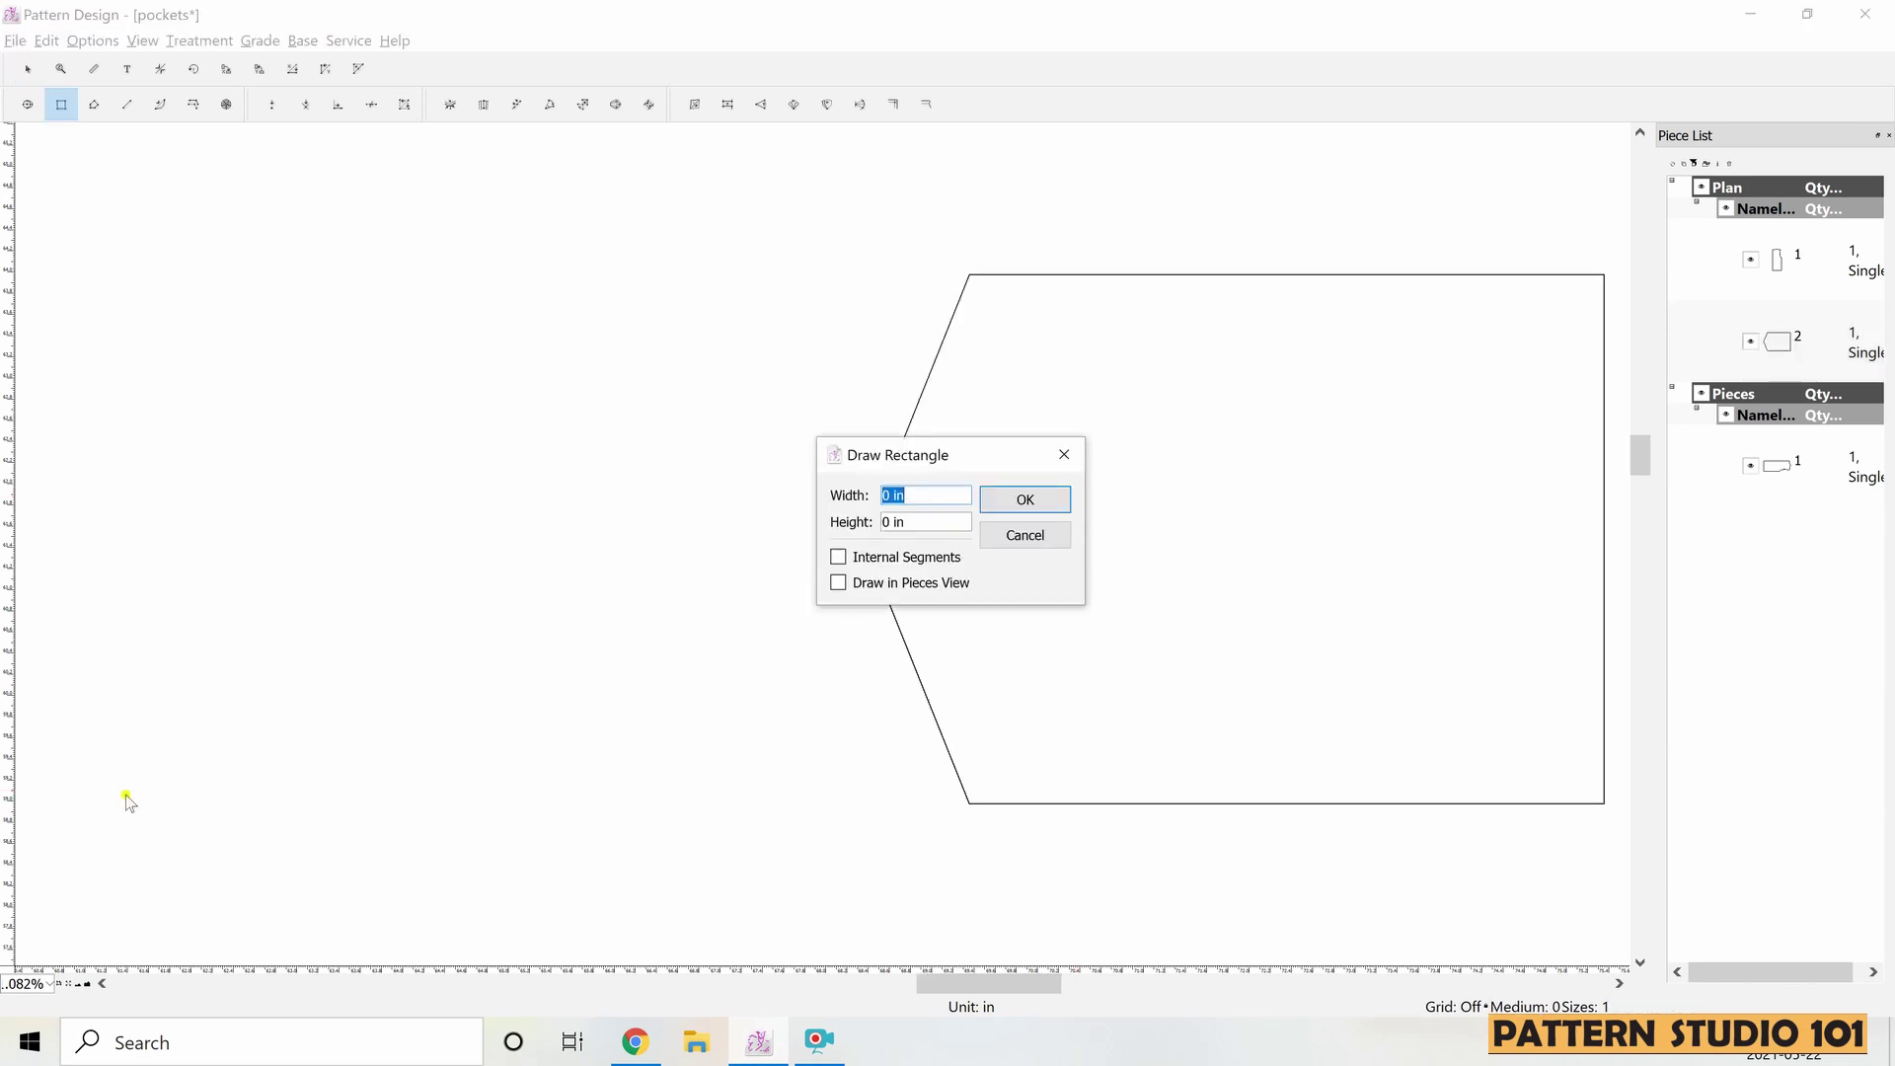
{"action": "type", "text": "7"}
{"action": "key", "text": "Tab"}
{"action": "type", "text": "5"}
{"action": "left_click", "coordinate": [1026, 500]}
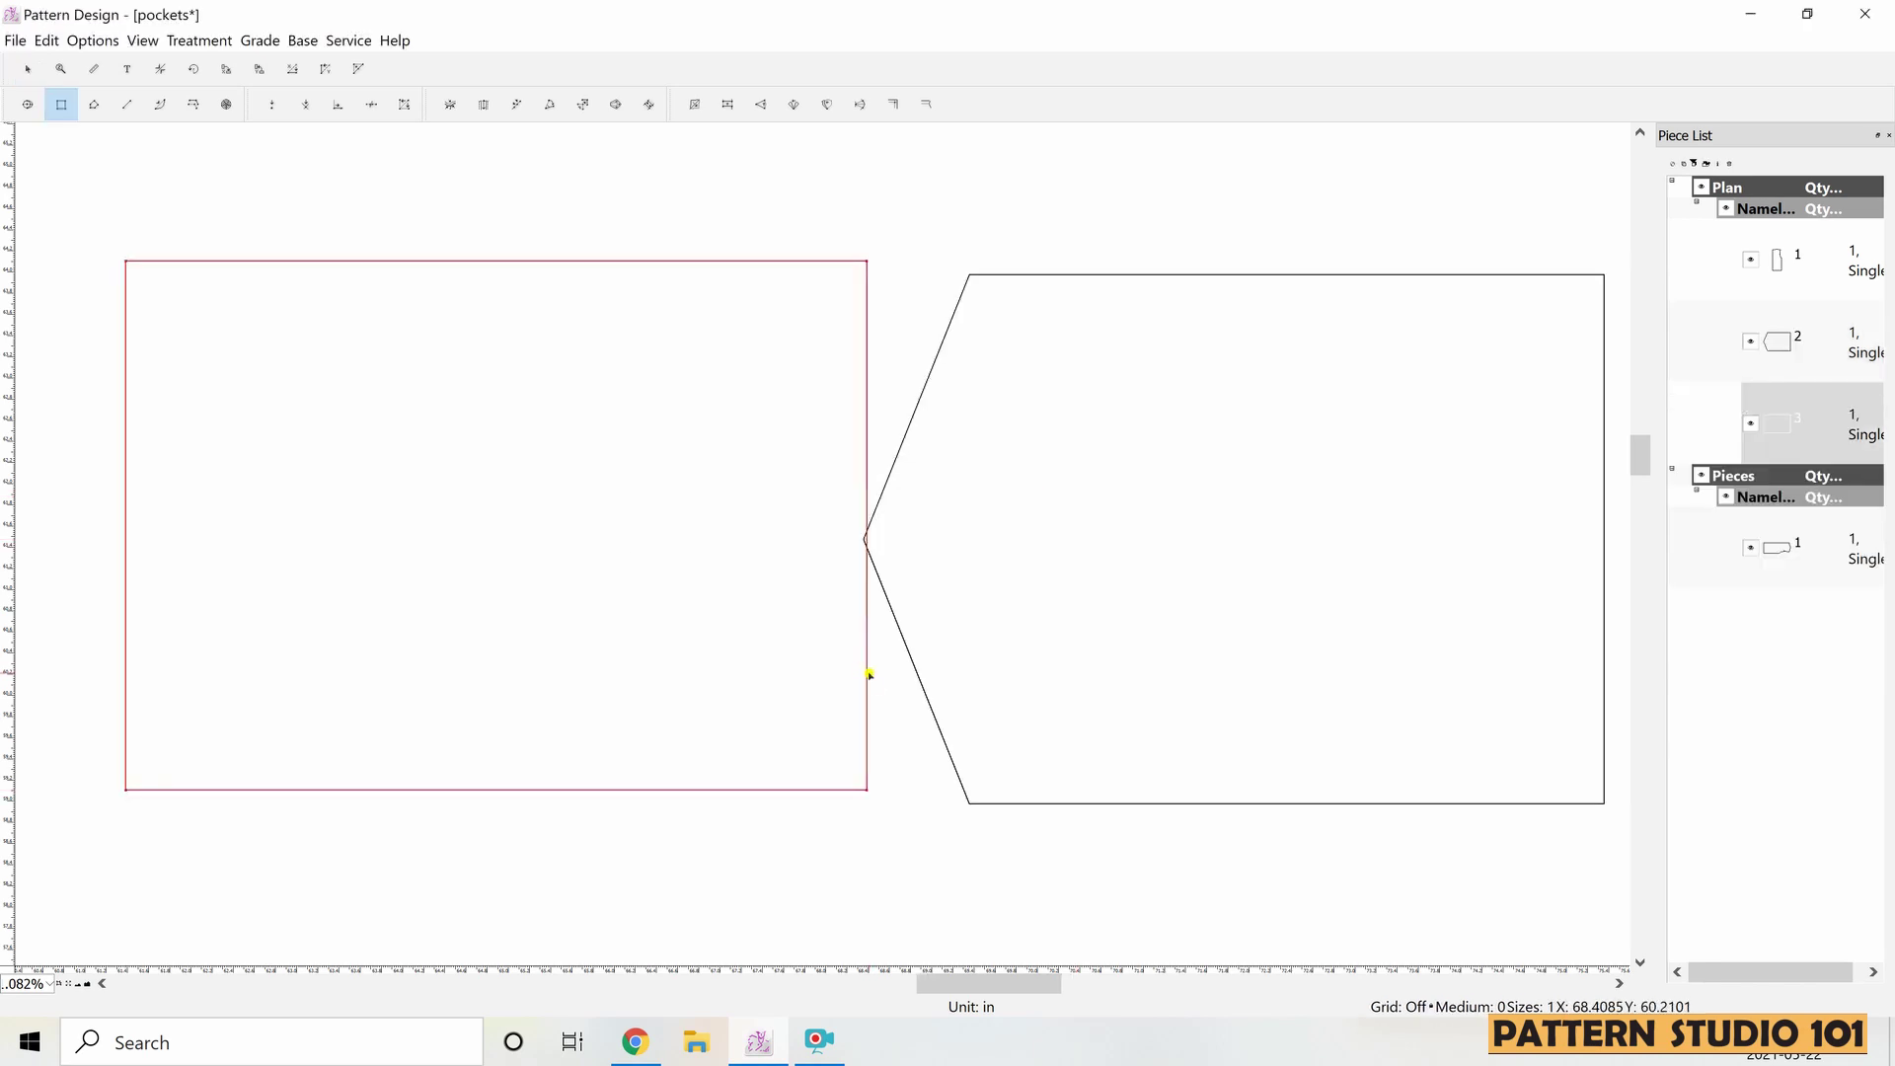
{"action": "left_click_drag", "start_coordinate": [867, 685], "coordinate": [800, 698]}
{"action": "key", "text": "Escape"}
- Divide the left edge of the 7 by 5 in rectangle into 2 equal segments
{"action": "left_click_drag", "start_coordinate": [39, 260], "coordinate": [125, 839]}
{"action": "key", "text": "d"}
{"action": "left_click", "coordinate": [49, 538]}
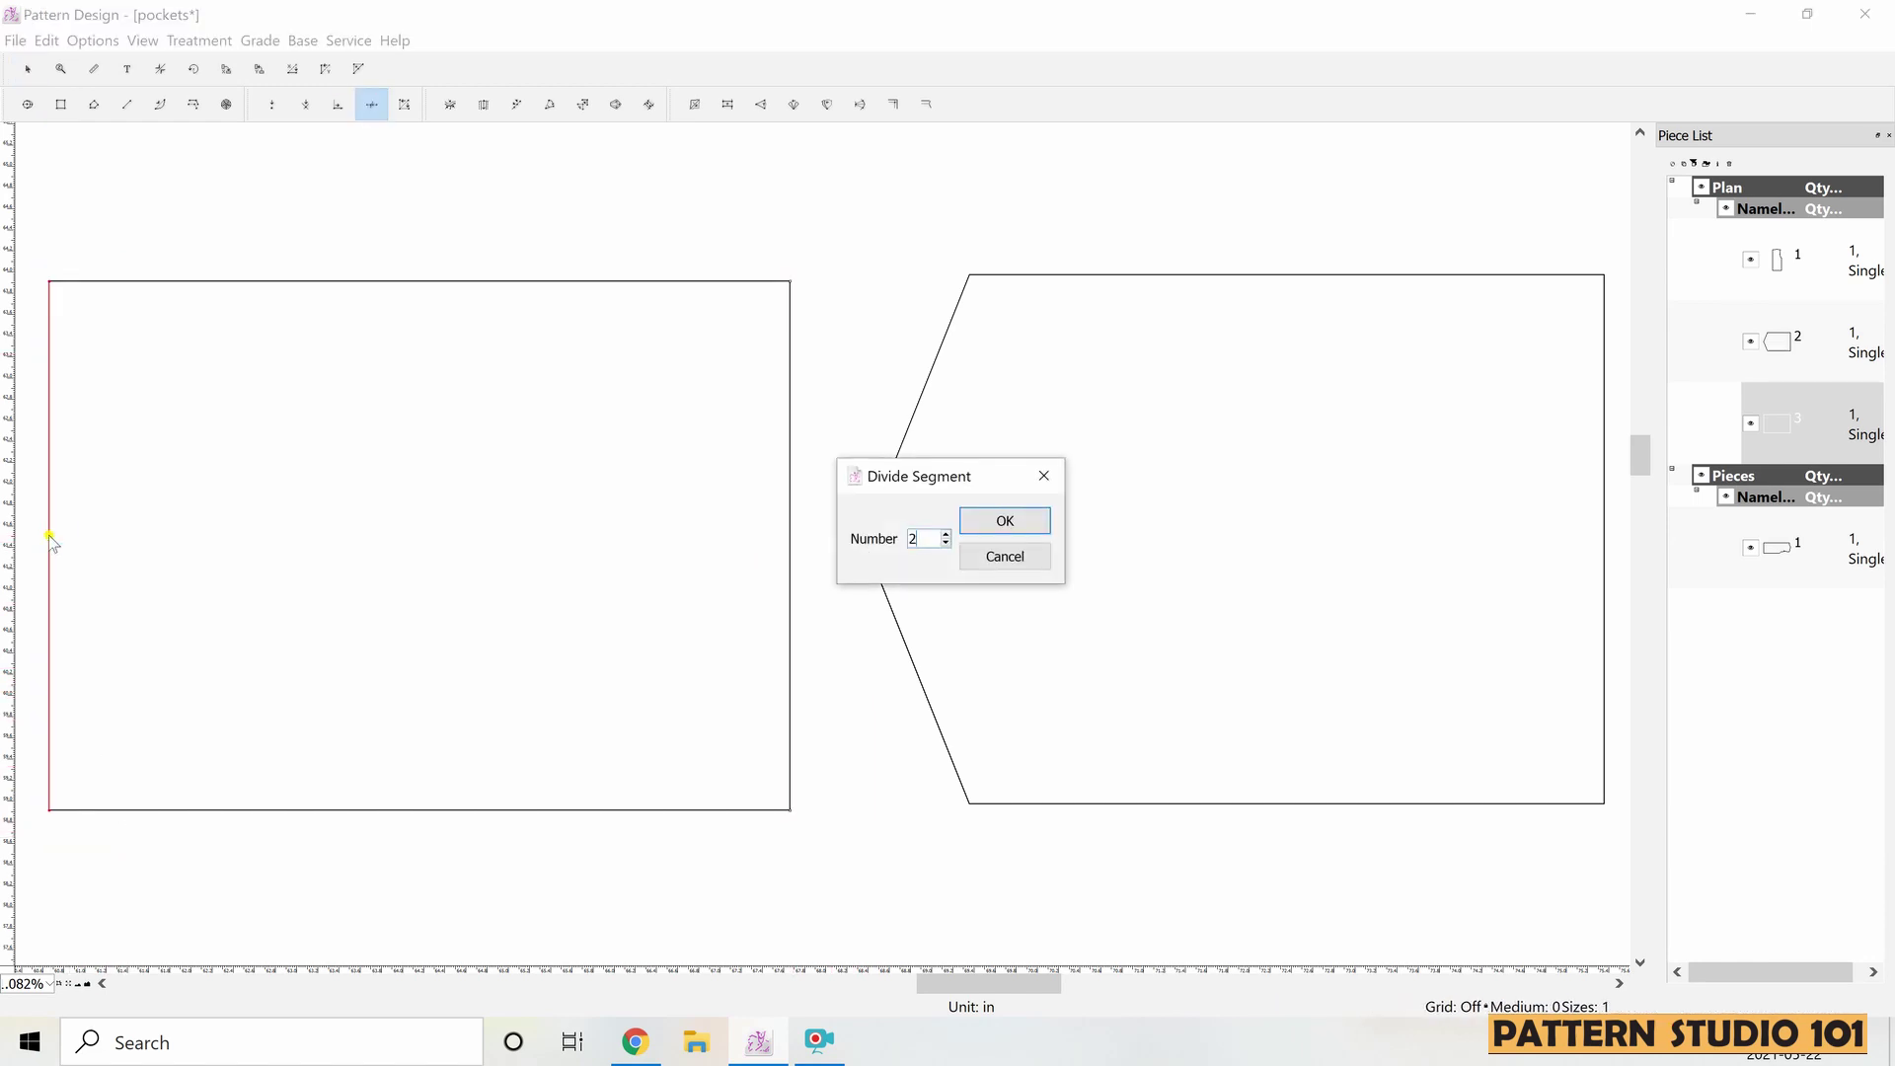
{"action": "left_click", "coordinate": [1005, 520]}
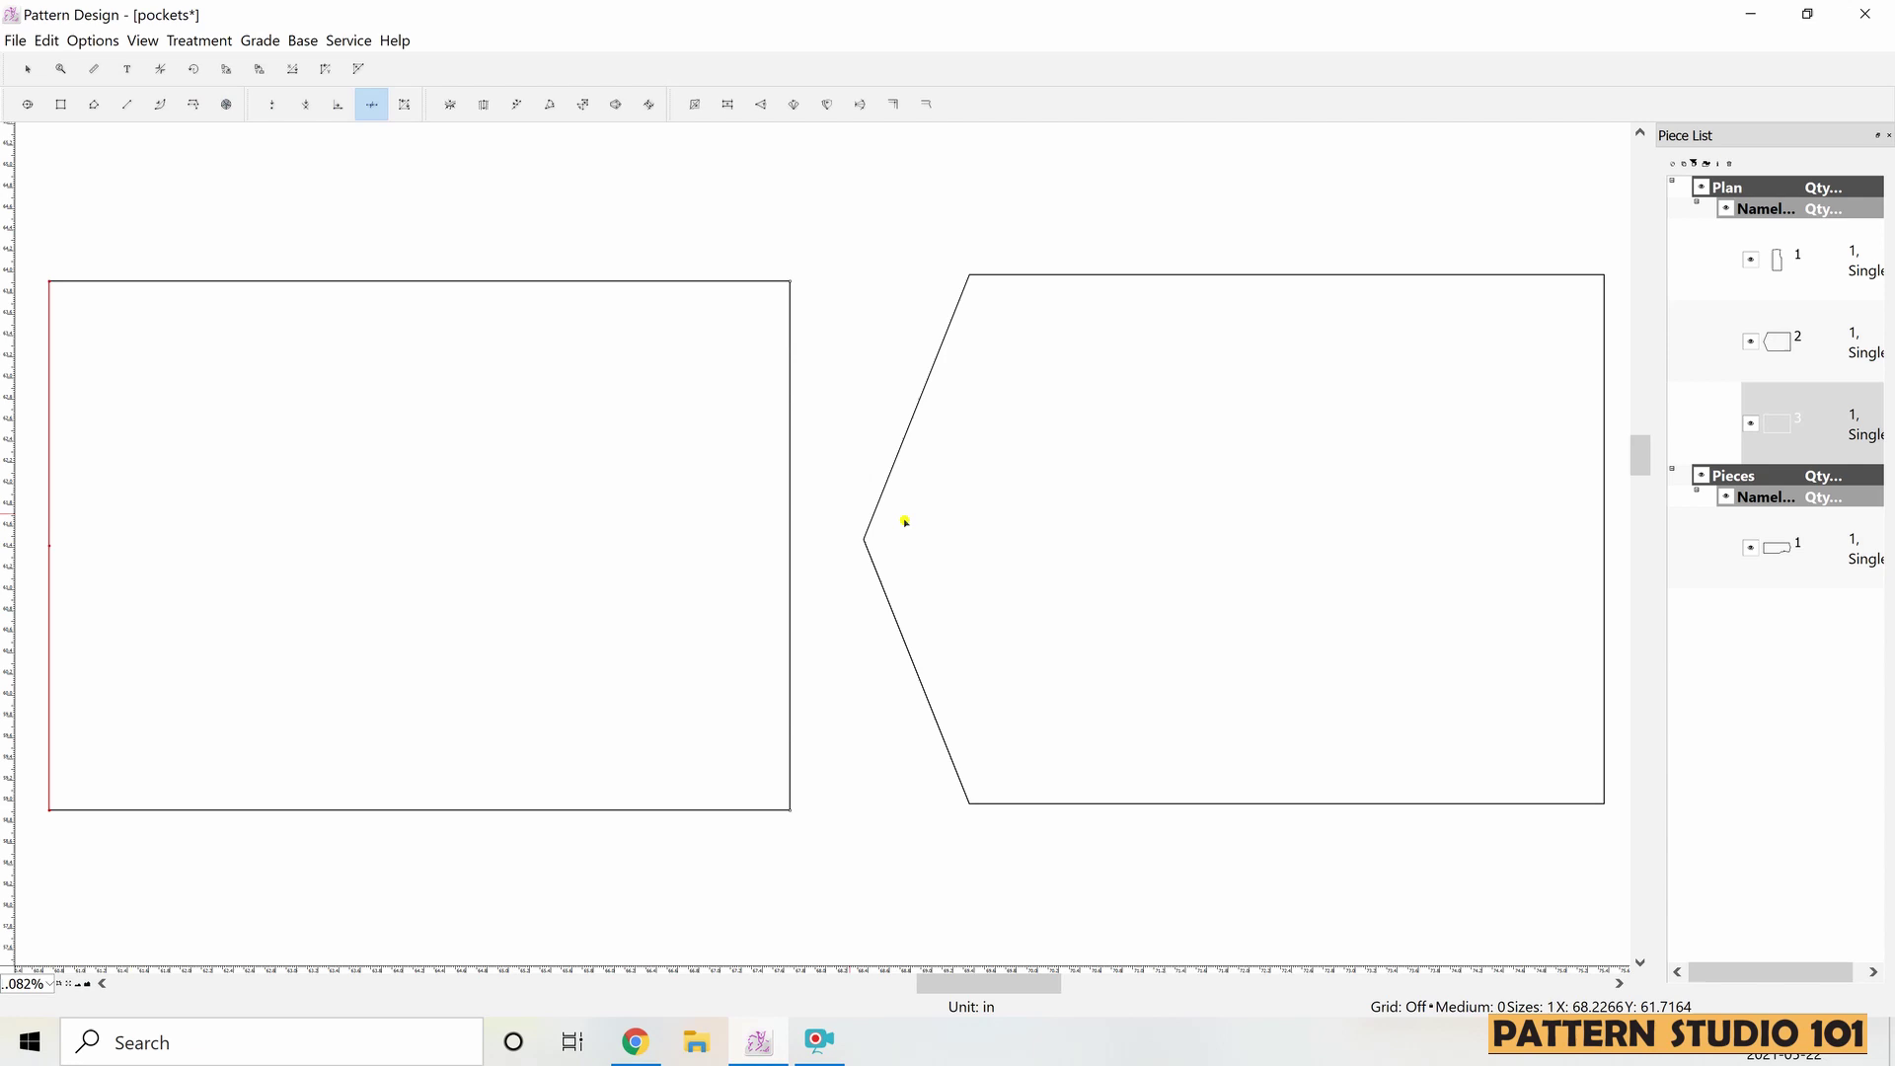
{"action": "key", "text": "Escape"}
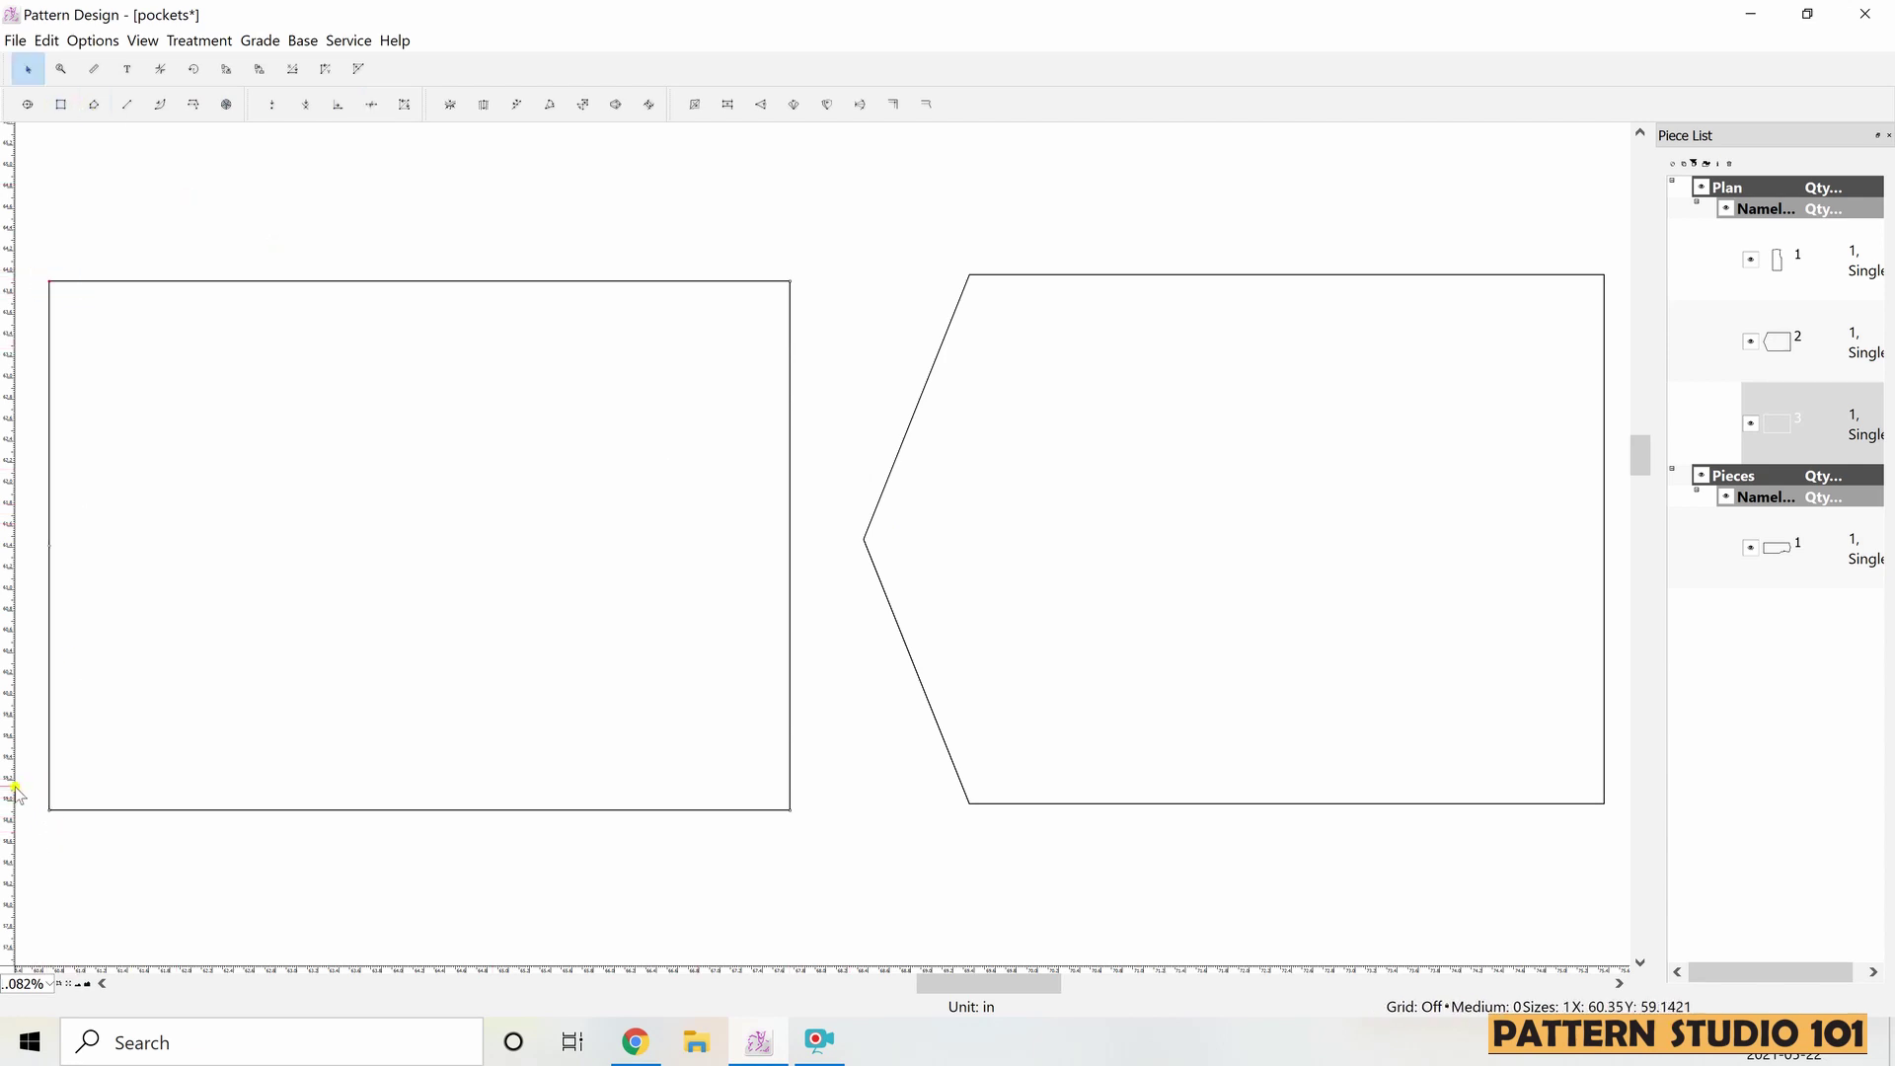
- Move both left corner points of the 7 by 5 in rectangle inward along X to shape a pointed pocket
{"action": "left_click_drag", "start_coordinate": [38, 796], "coordinate": [83, 839]}
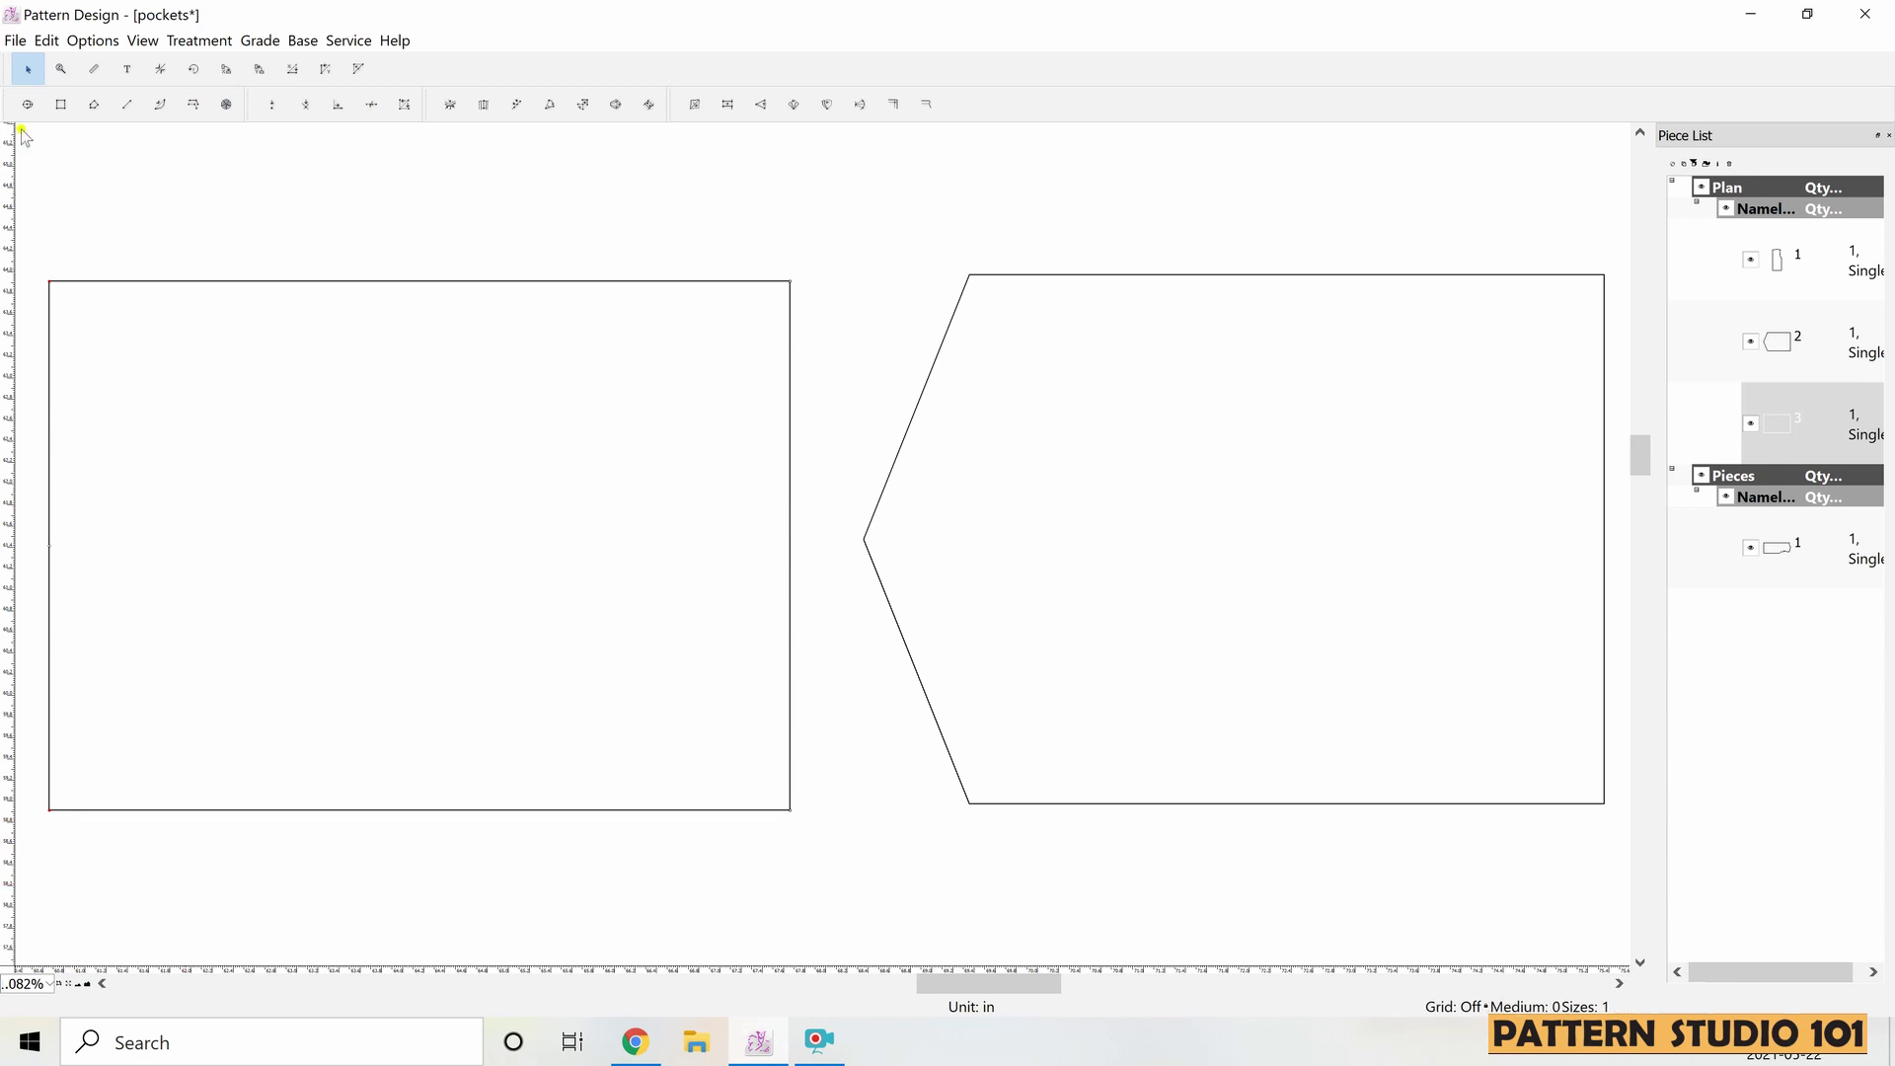
{"action": "double_click", "coordinate": [31, 69]}
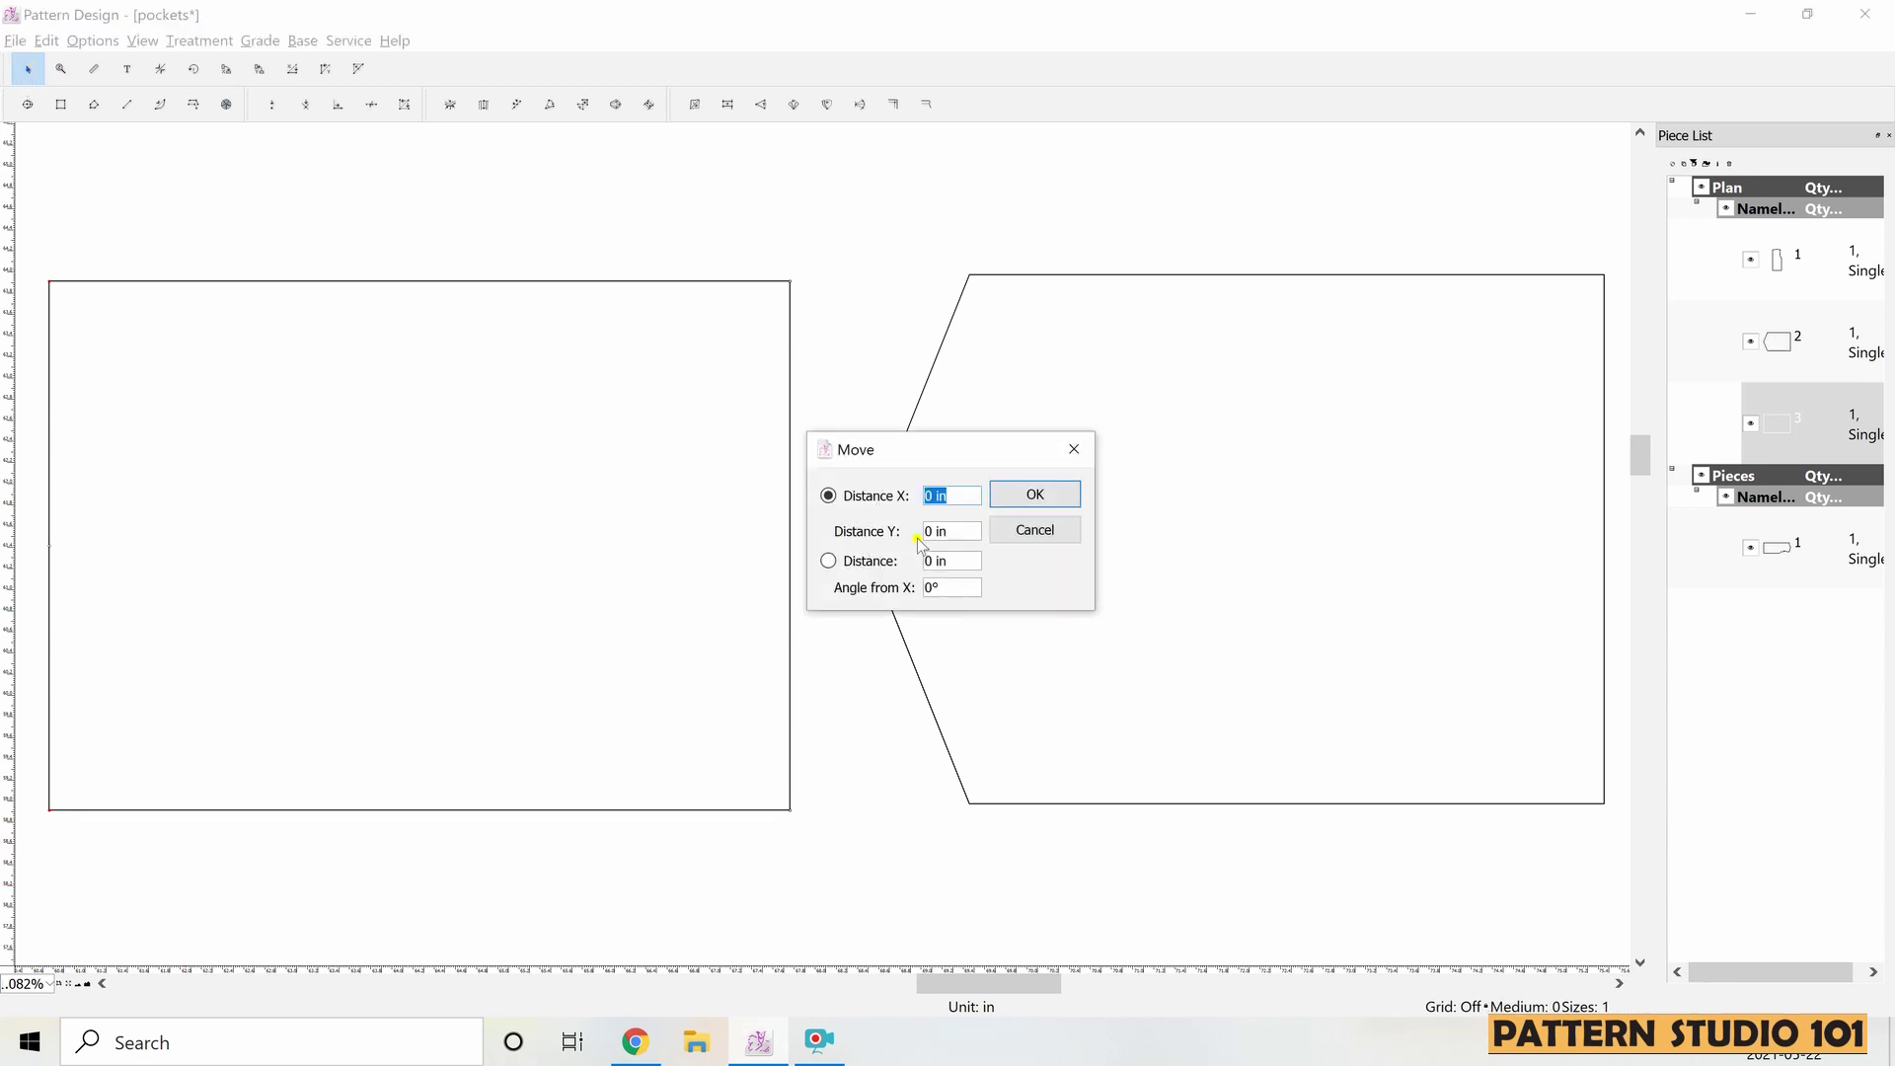
{"action": "type", "text": "3"}
{"action": "left_click", "coordinate": [1056, 494]}
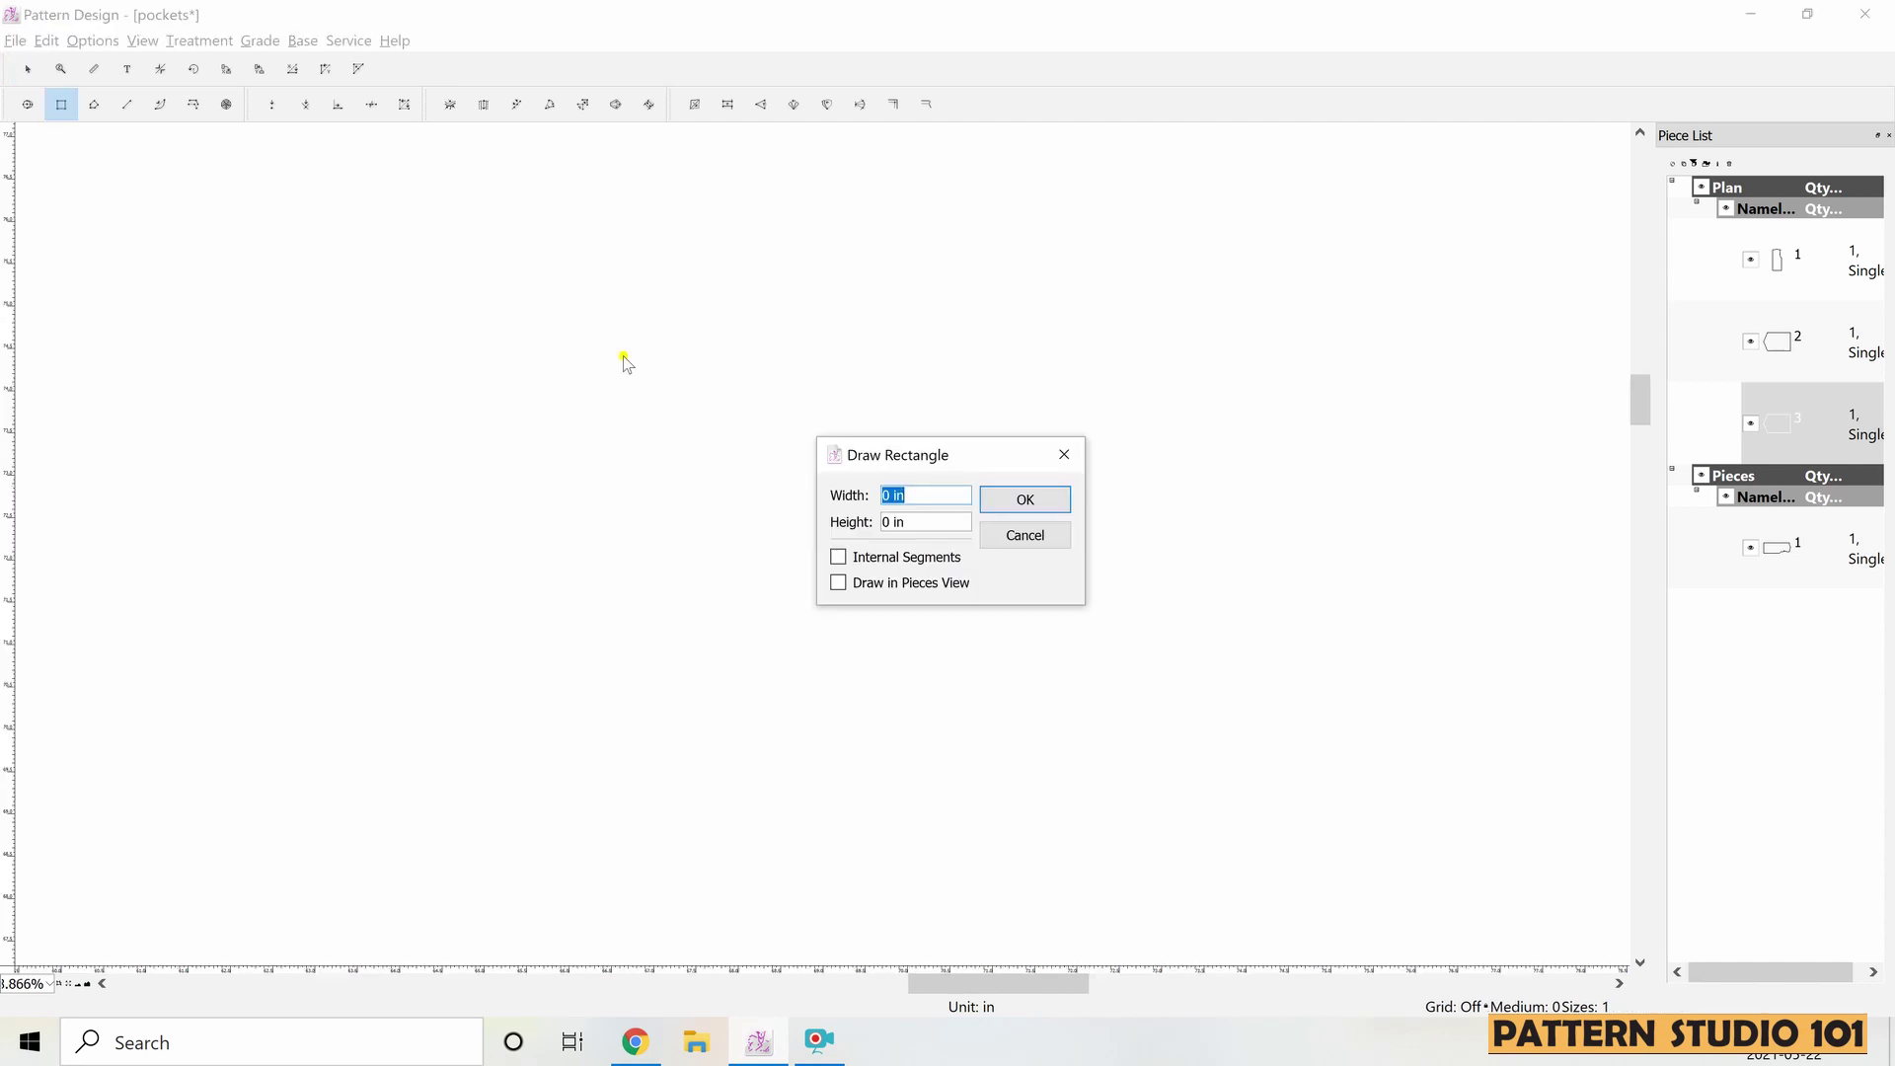
- Draw a third pocket rectangle 6 in wide and 5 in high in an empty area above the other pockets
{"action": "type", "text": "6"}
{"action": "key", "text": "Tab"}
{"action": "type", "text": "5"}
{"action": "left_click", "coordinate": [1026, 506]}
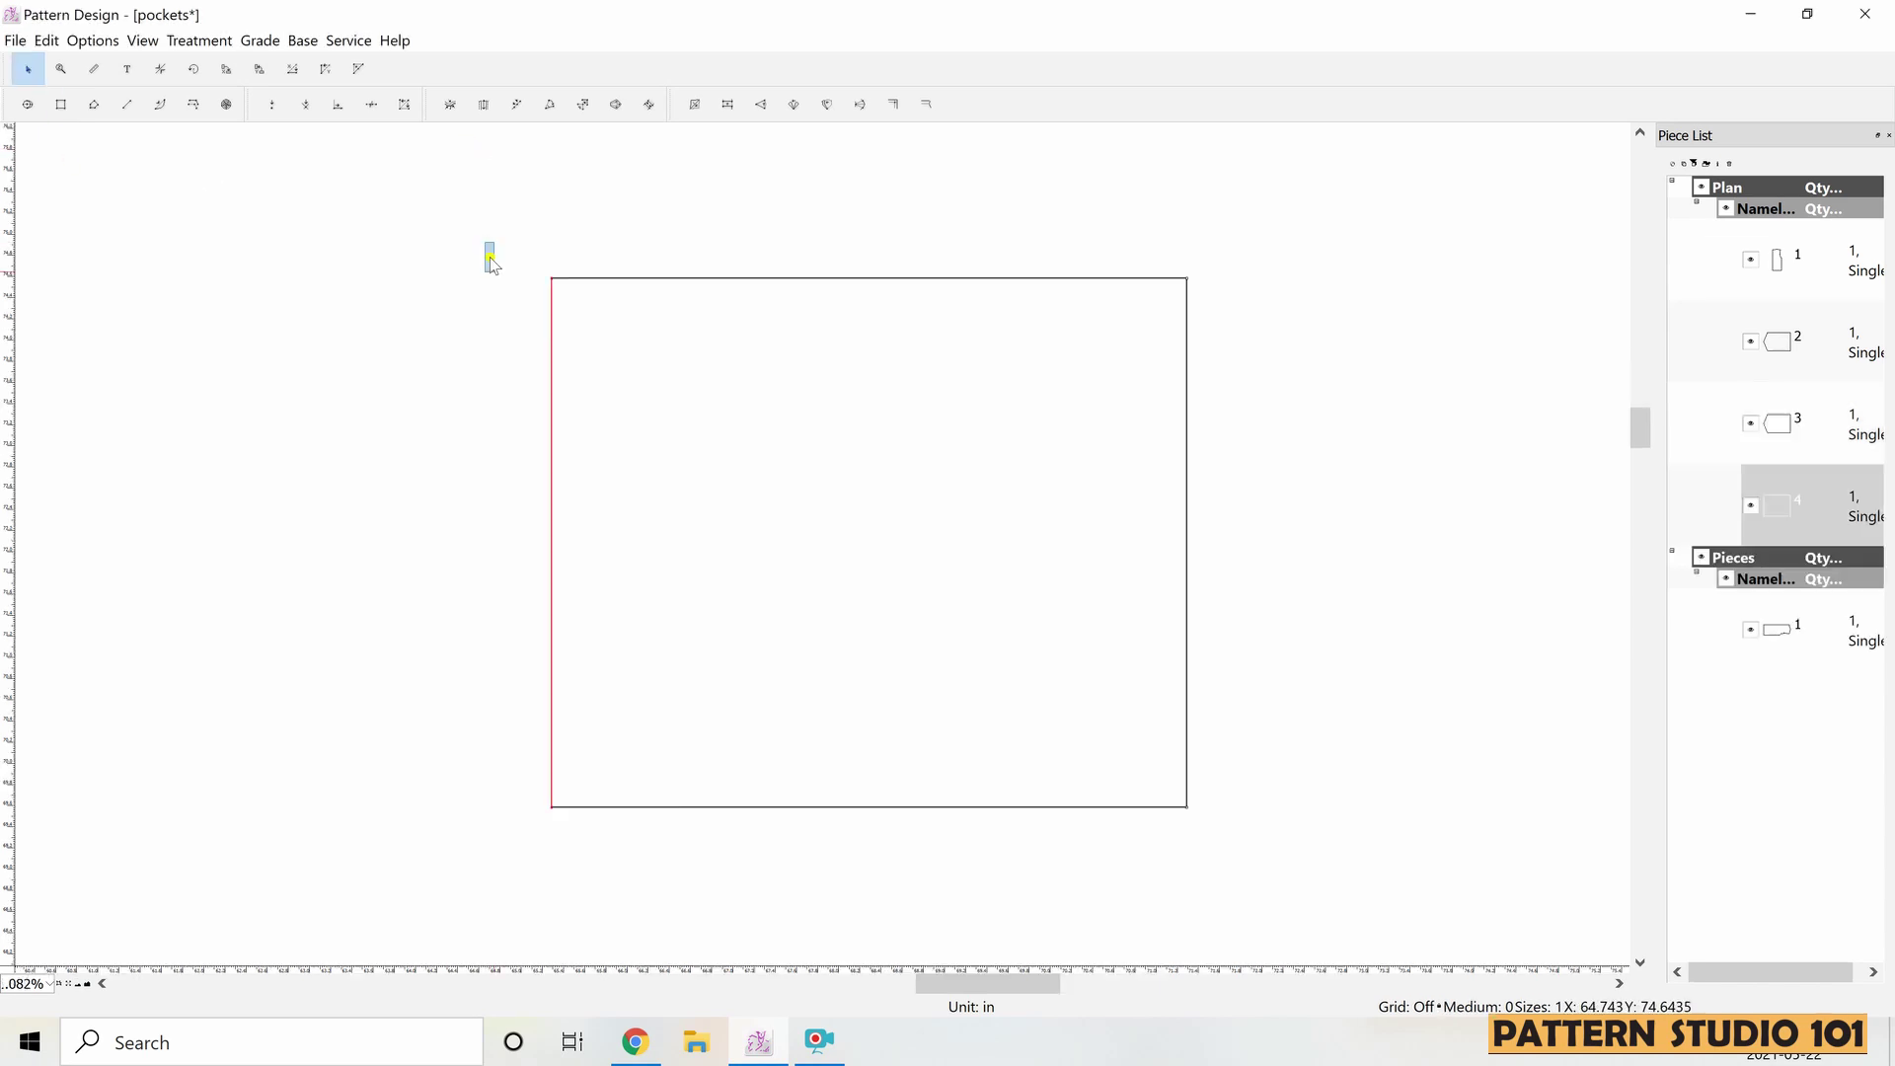
- Add two points to the new rectangle's left edge, 1 in from its upper corner and 1 in from its lower corner
{"action": "left_click_drag", "start_coordinate": [483, 241], "coordinate": [606, 896]}
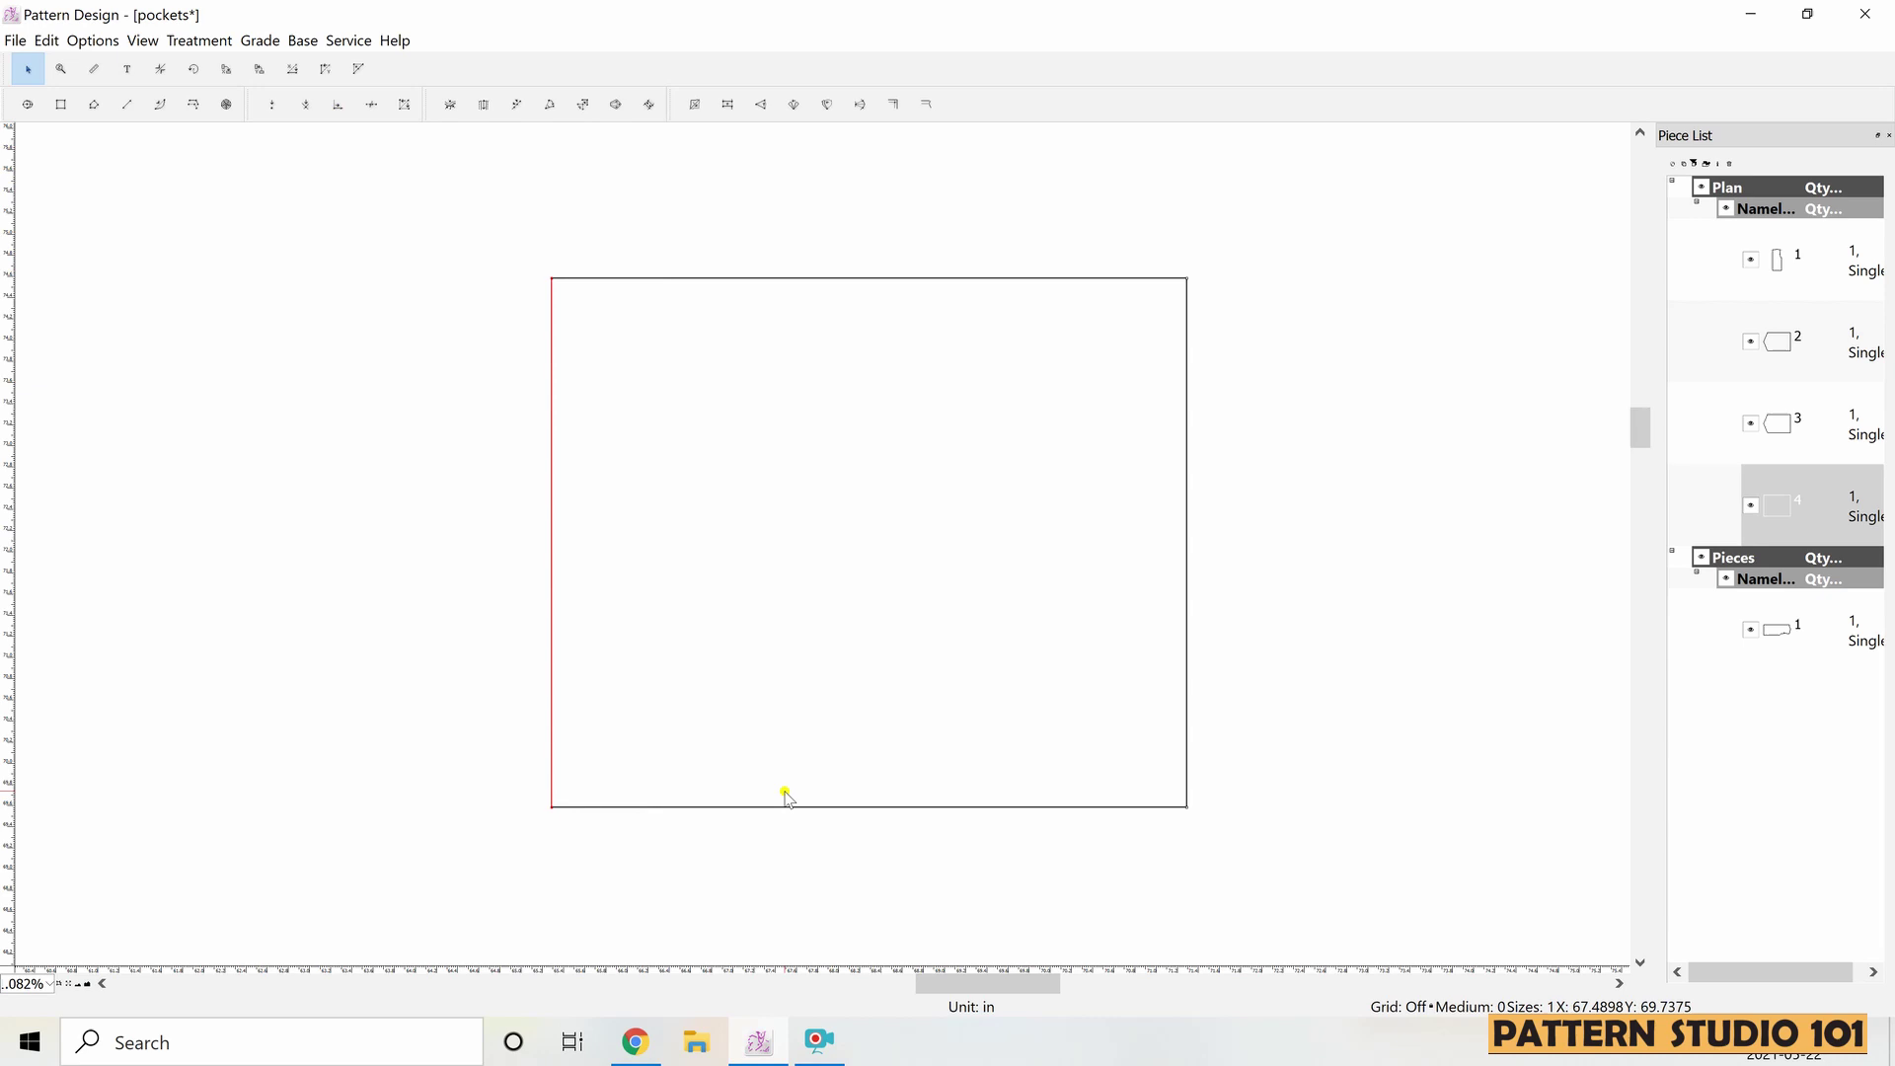
{"action": "left_click", "coordinate": [353, 108]}
{"action": "left_click", "coordinate": [553, 281]}
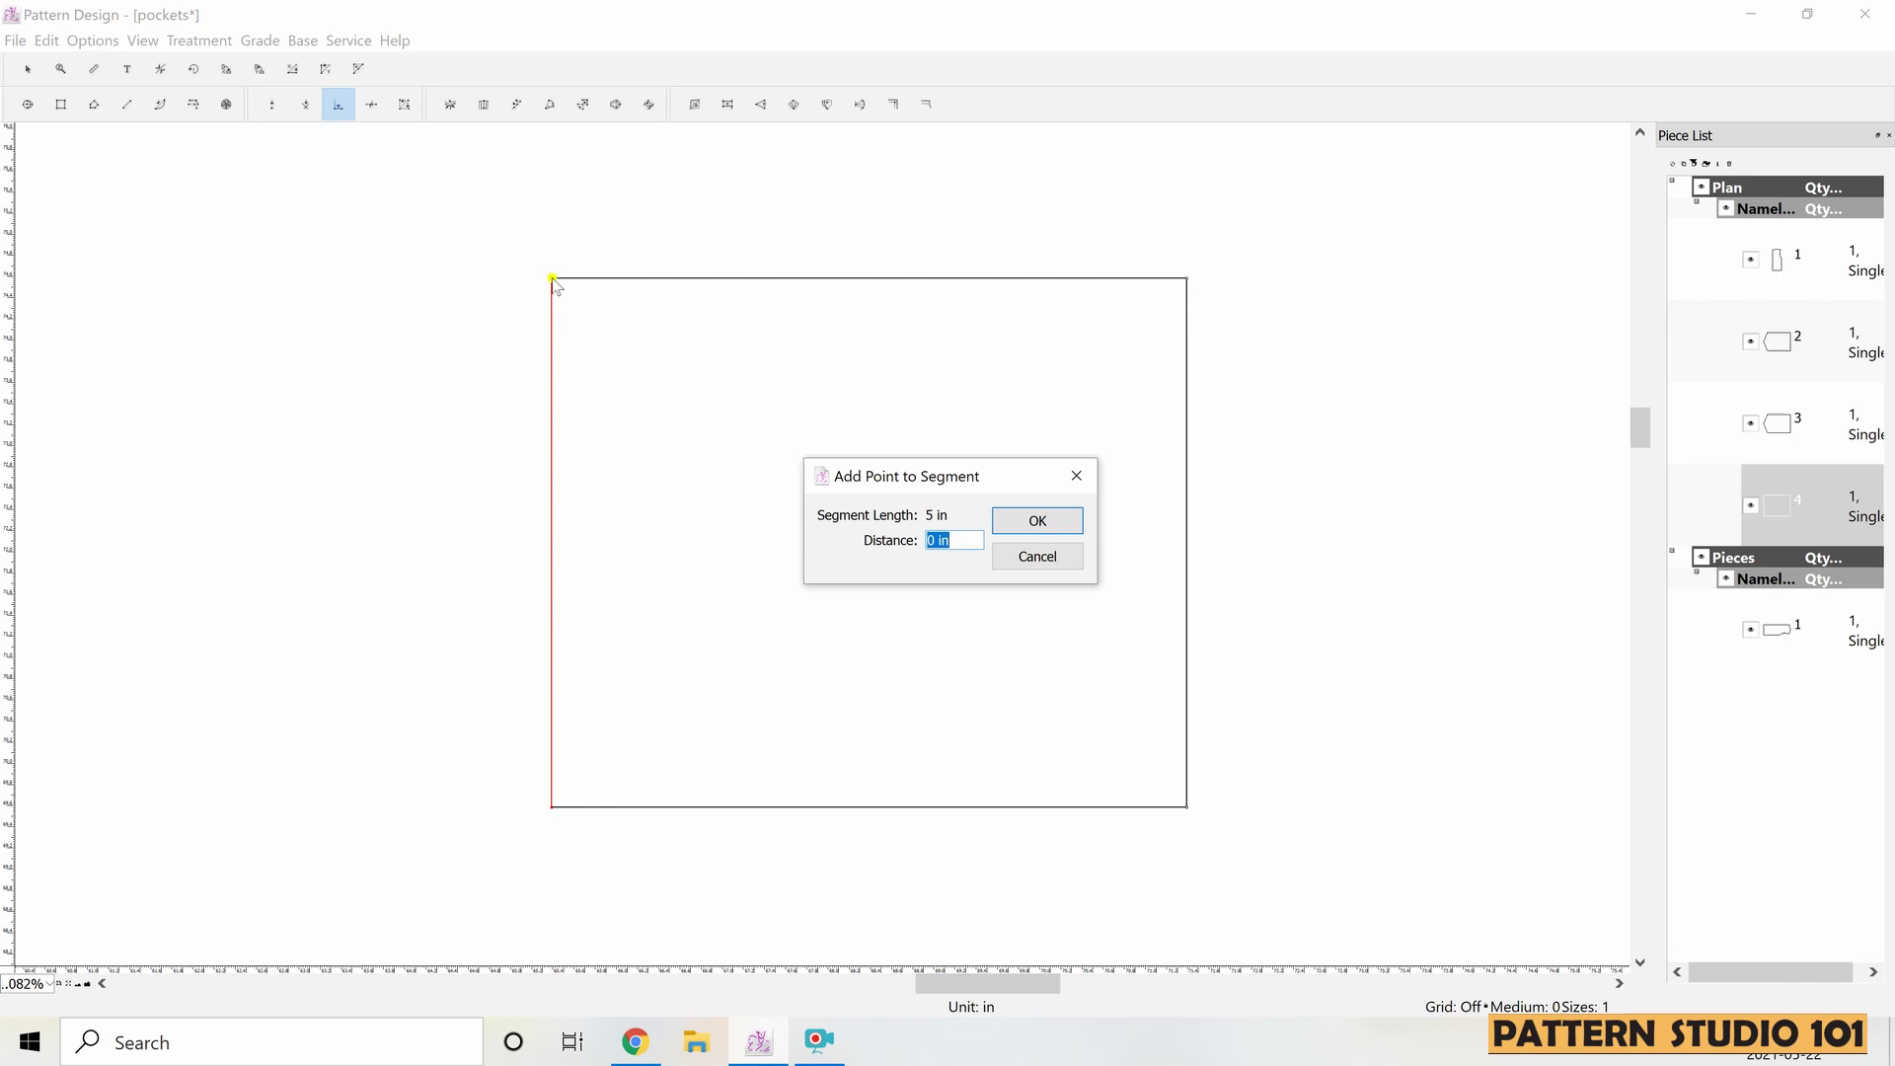
{"action": "type", "text": "1"}
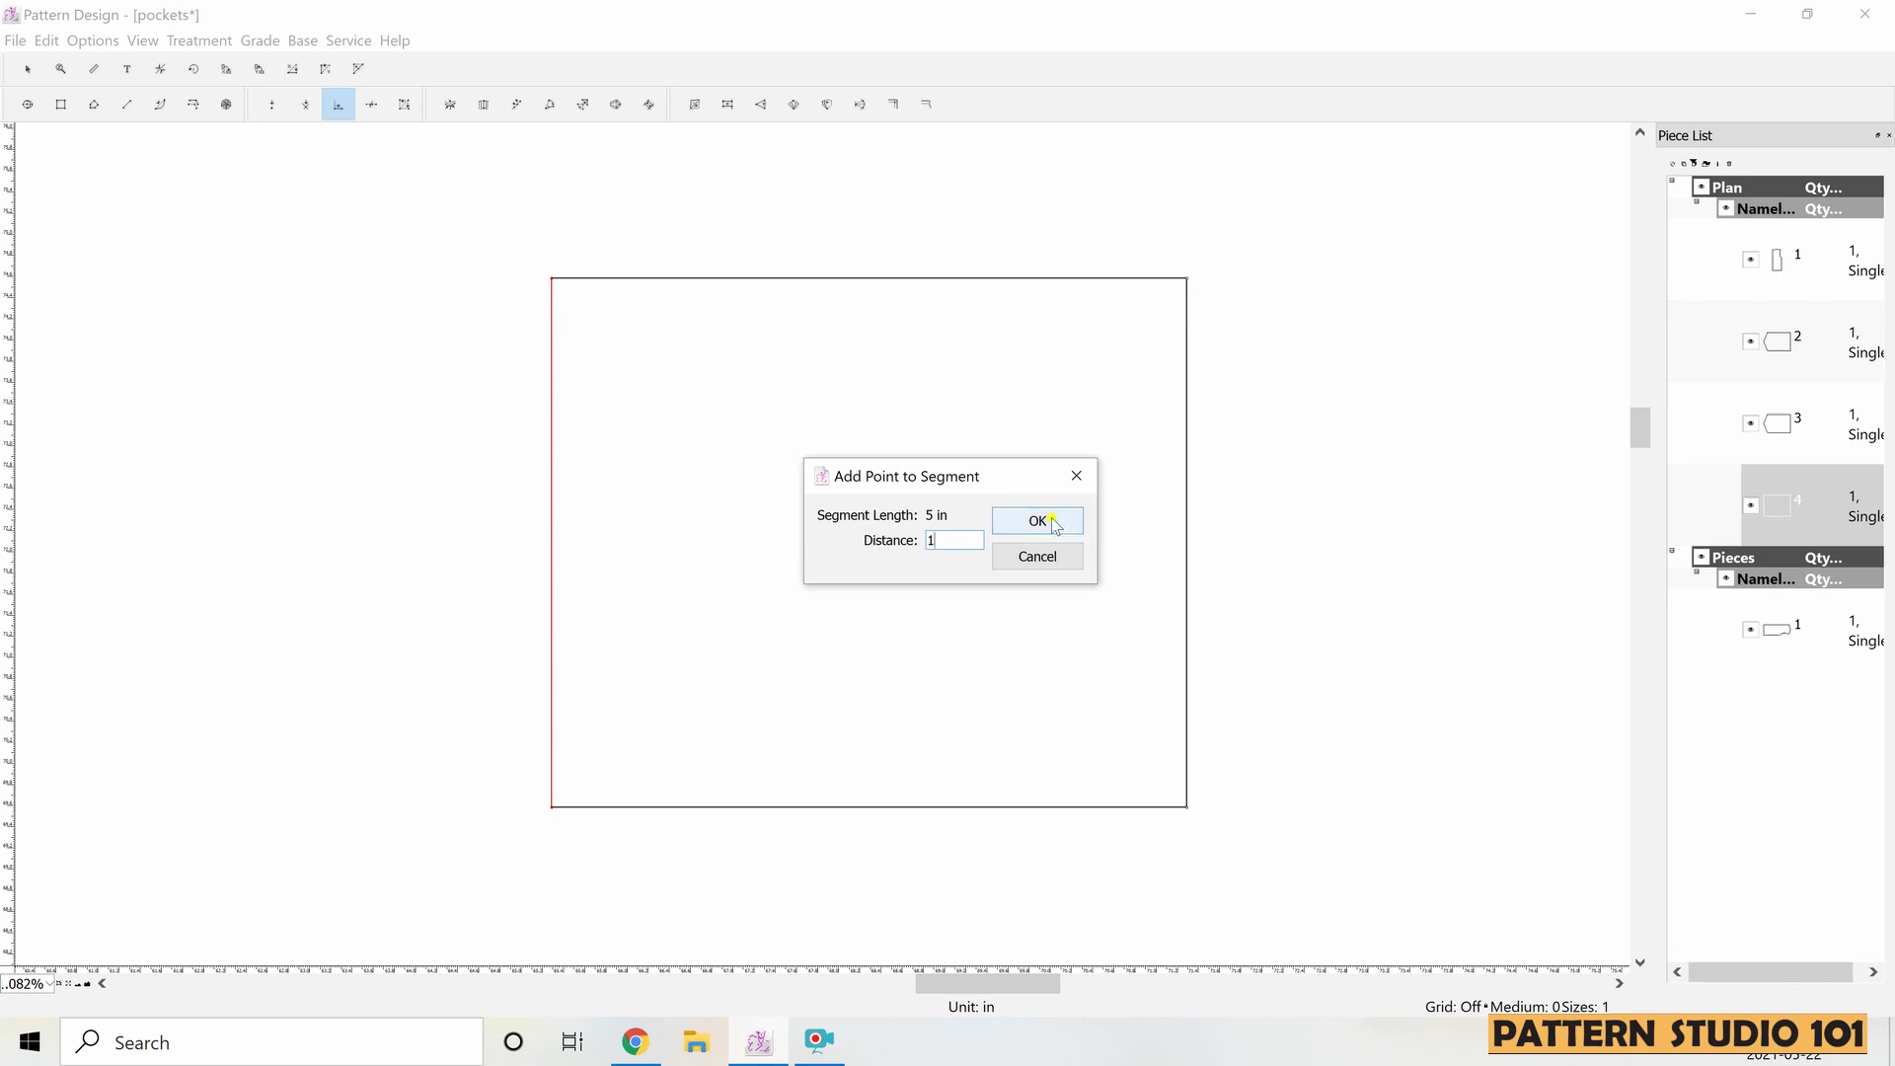
{"action": "left_click", "coordinate": [1039, 522]}
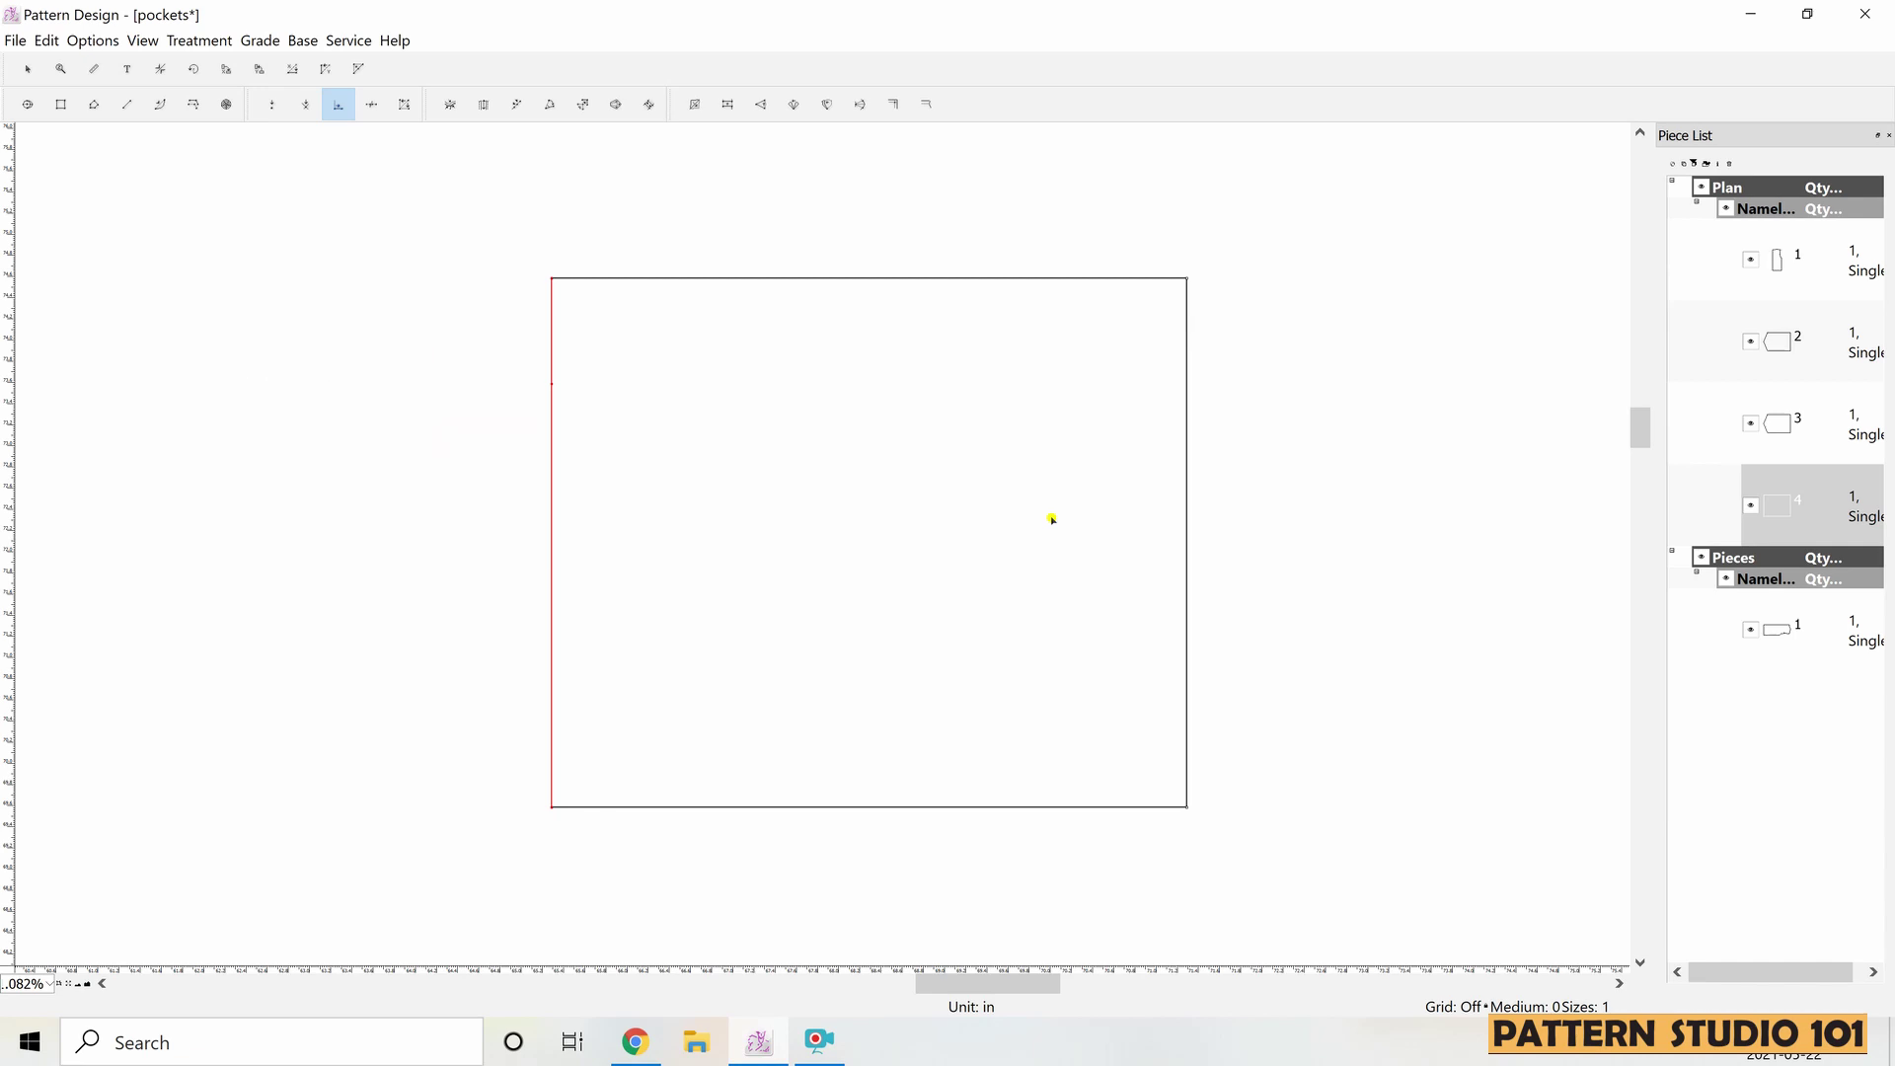
{"action": "left_click", "coordinate": [552, 809]}
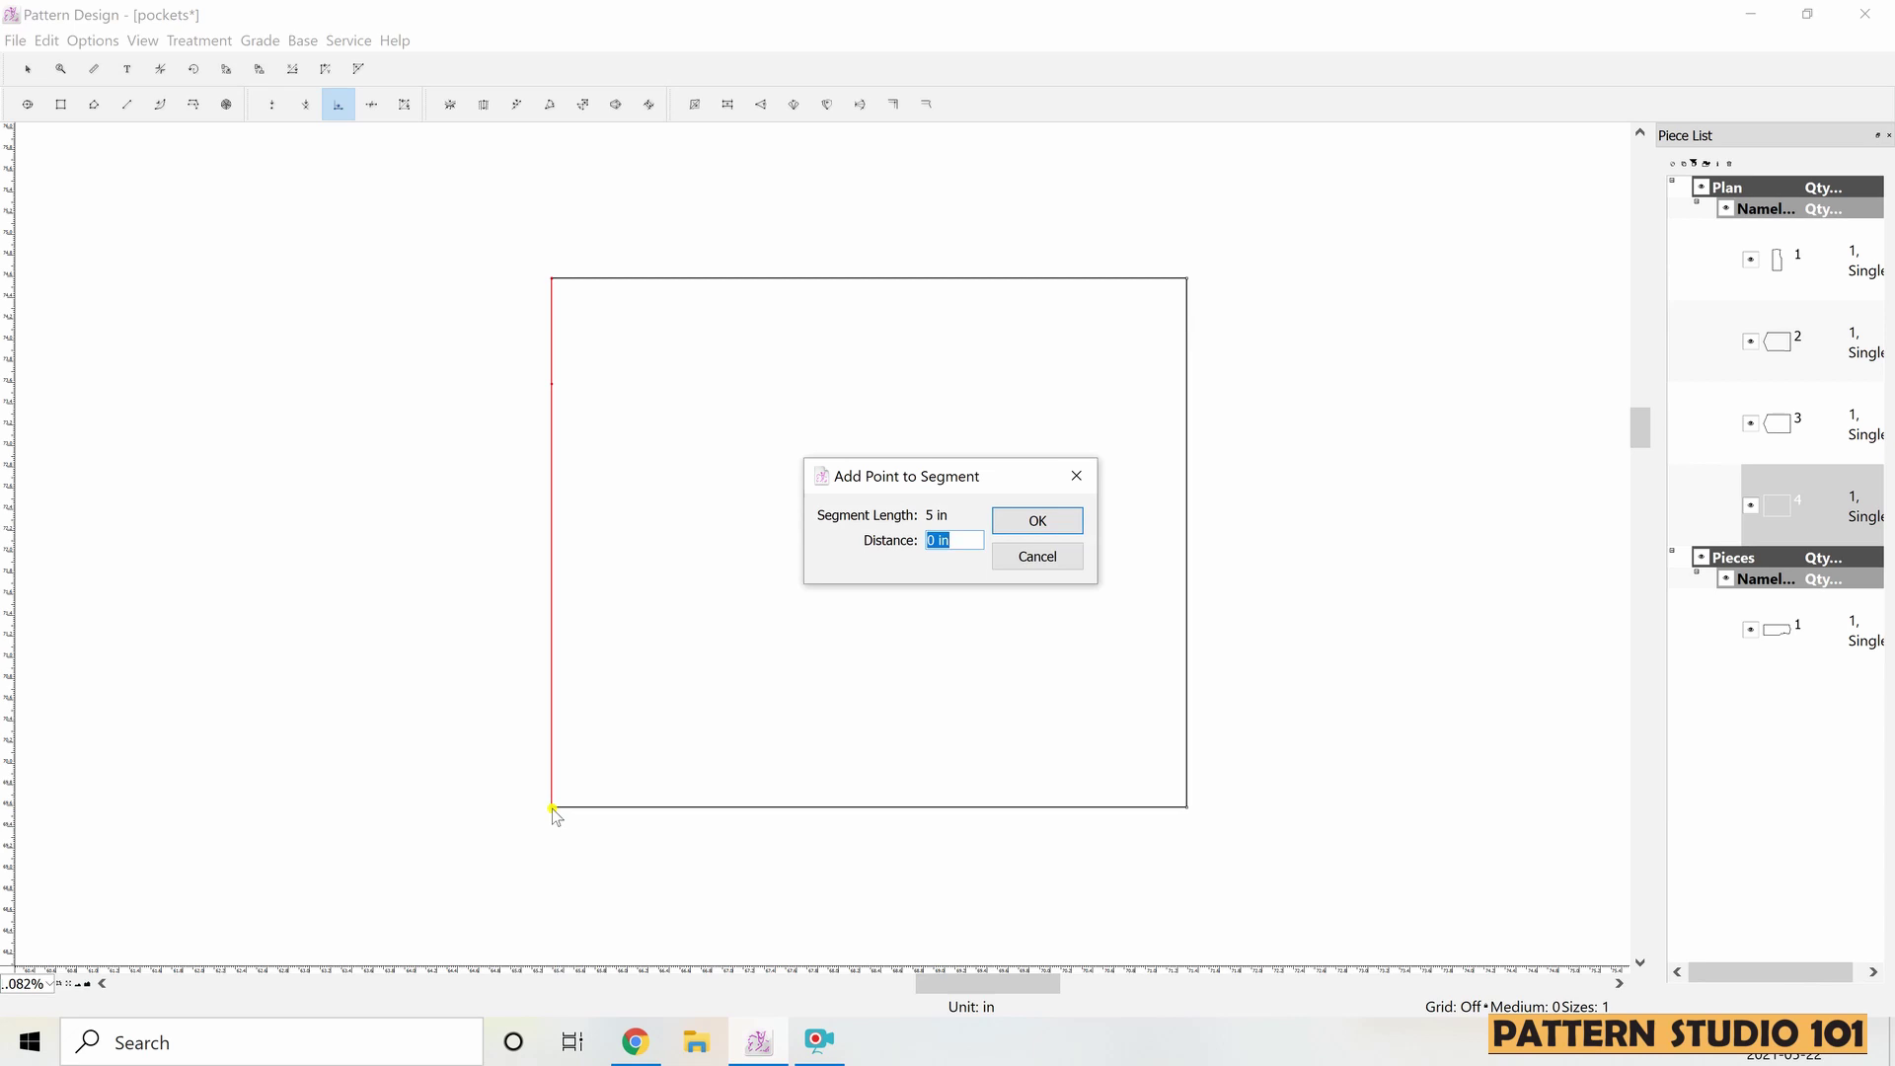
{"action": "type", "text": "1"}
{"action": "left_click", "coordinate": [1044, 523]}
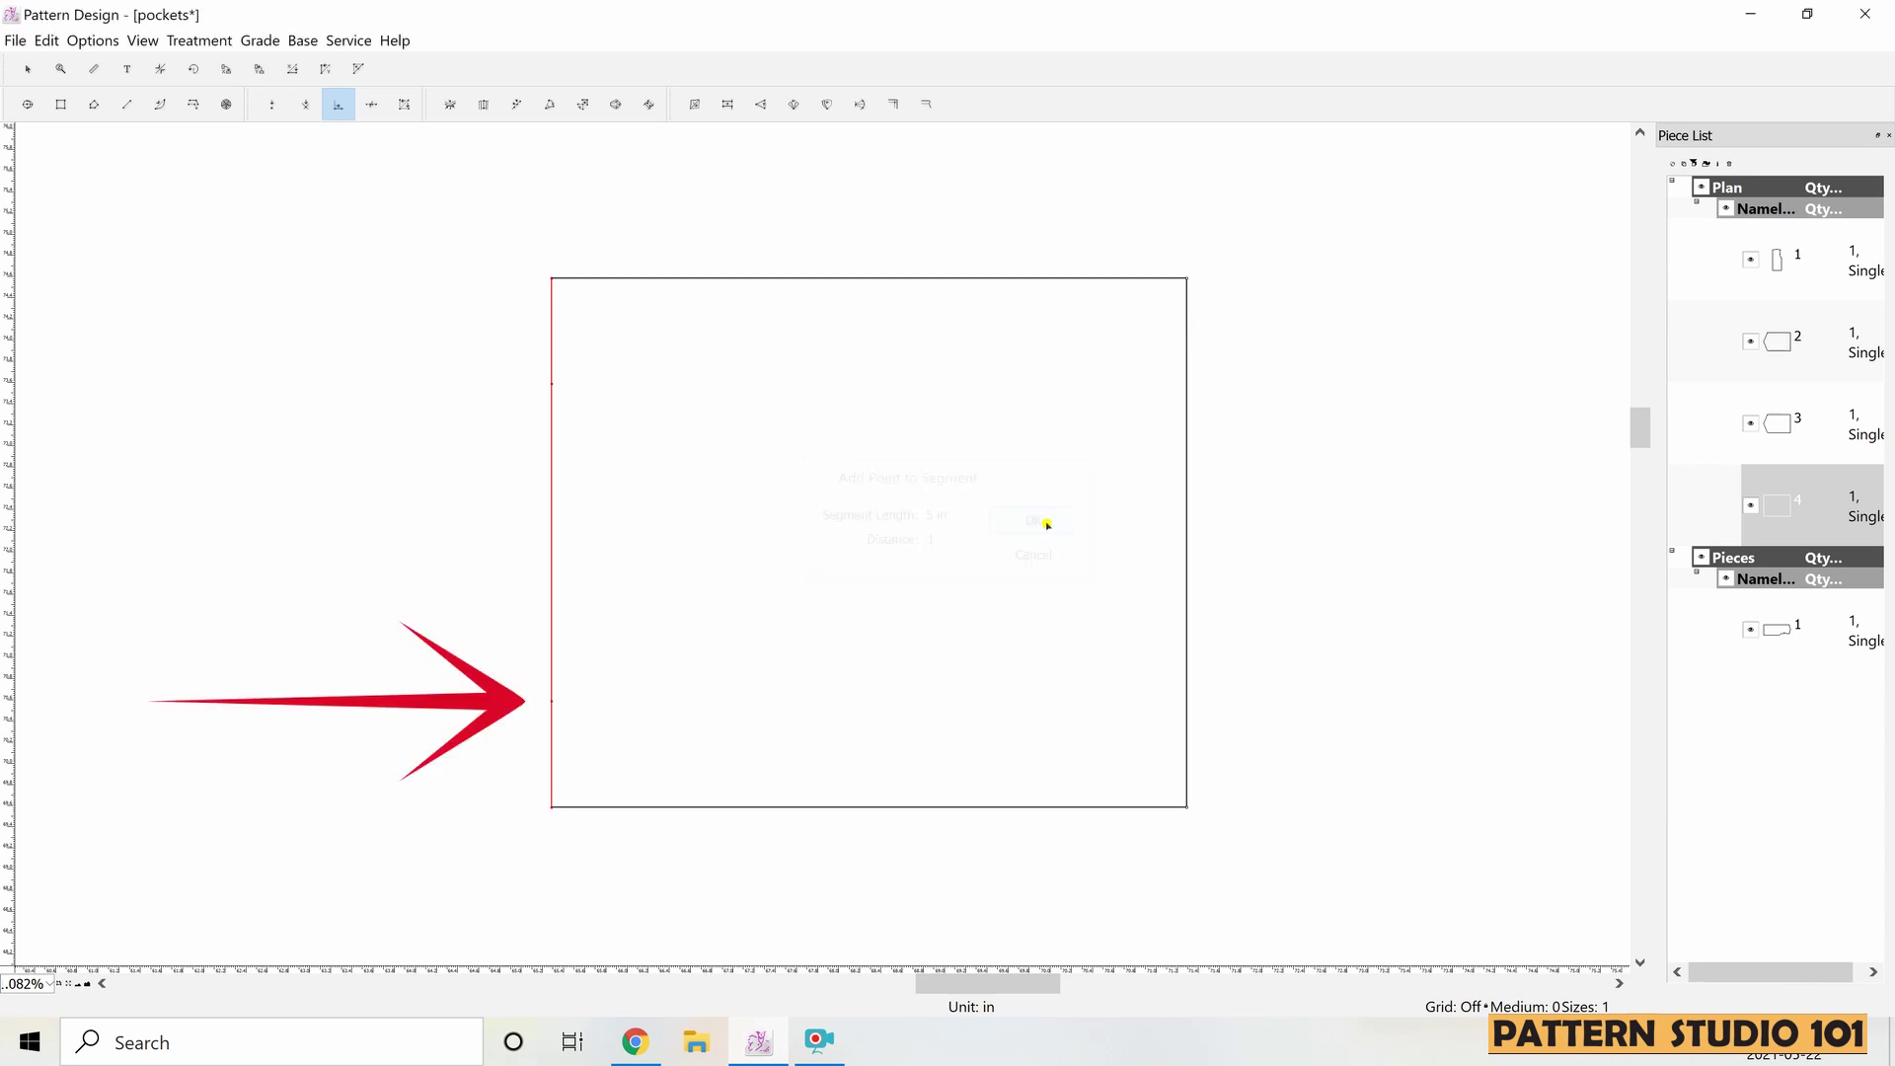
- Add a point 1 in from the left corner on both the upper and lower edges of the 6 by 5 in rectangle
{"action": "left_click_drag", "start_coordinate": [504, 242], "coordinate": [1273, 314]}
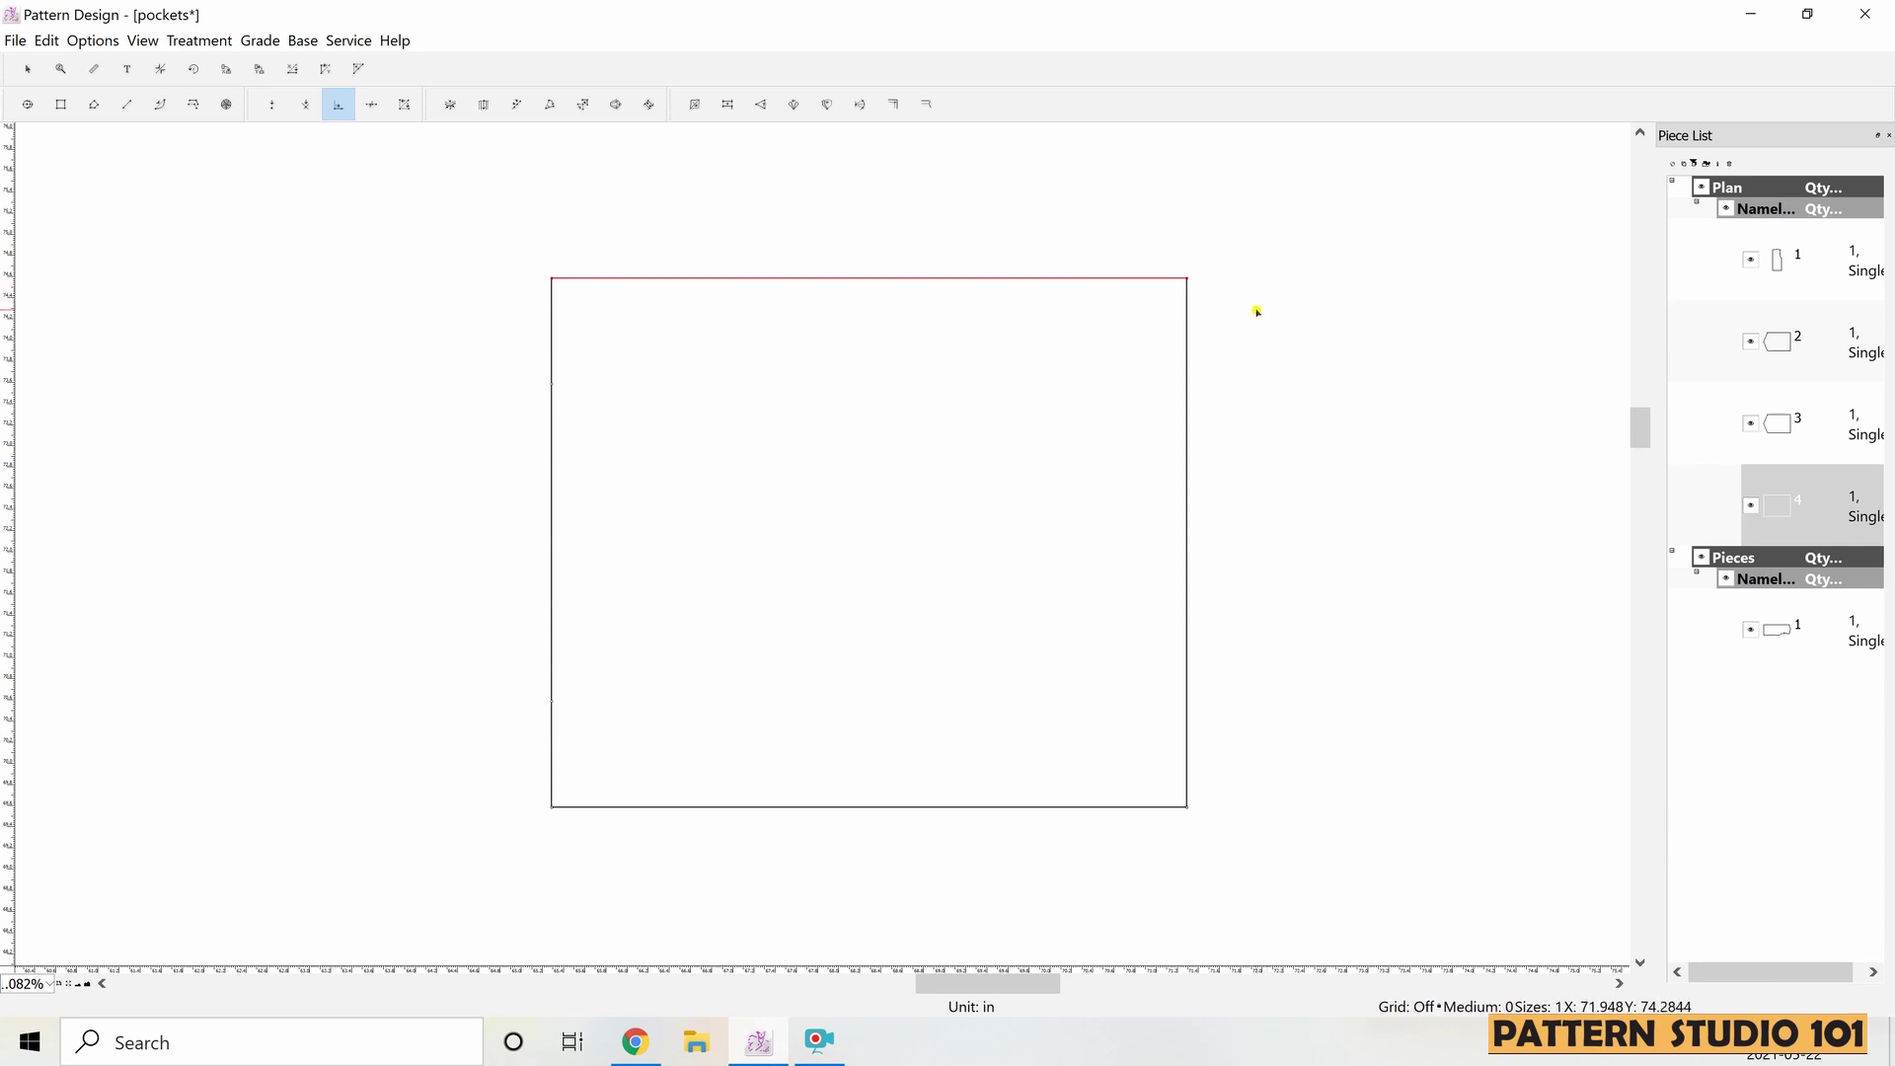
{"action": "left_click", "coordinate": [564, 279]}
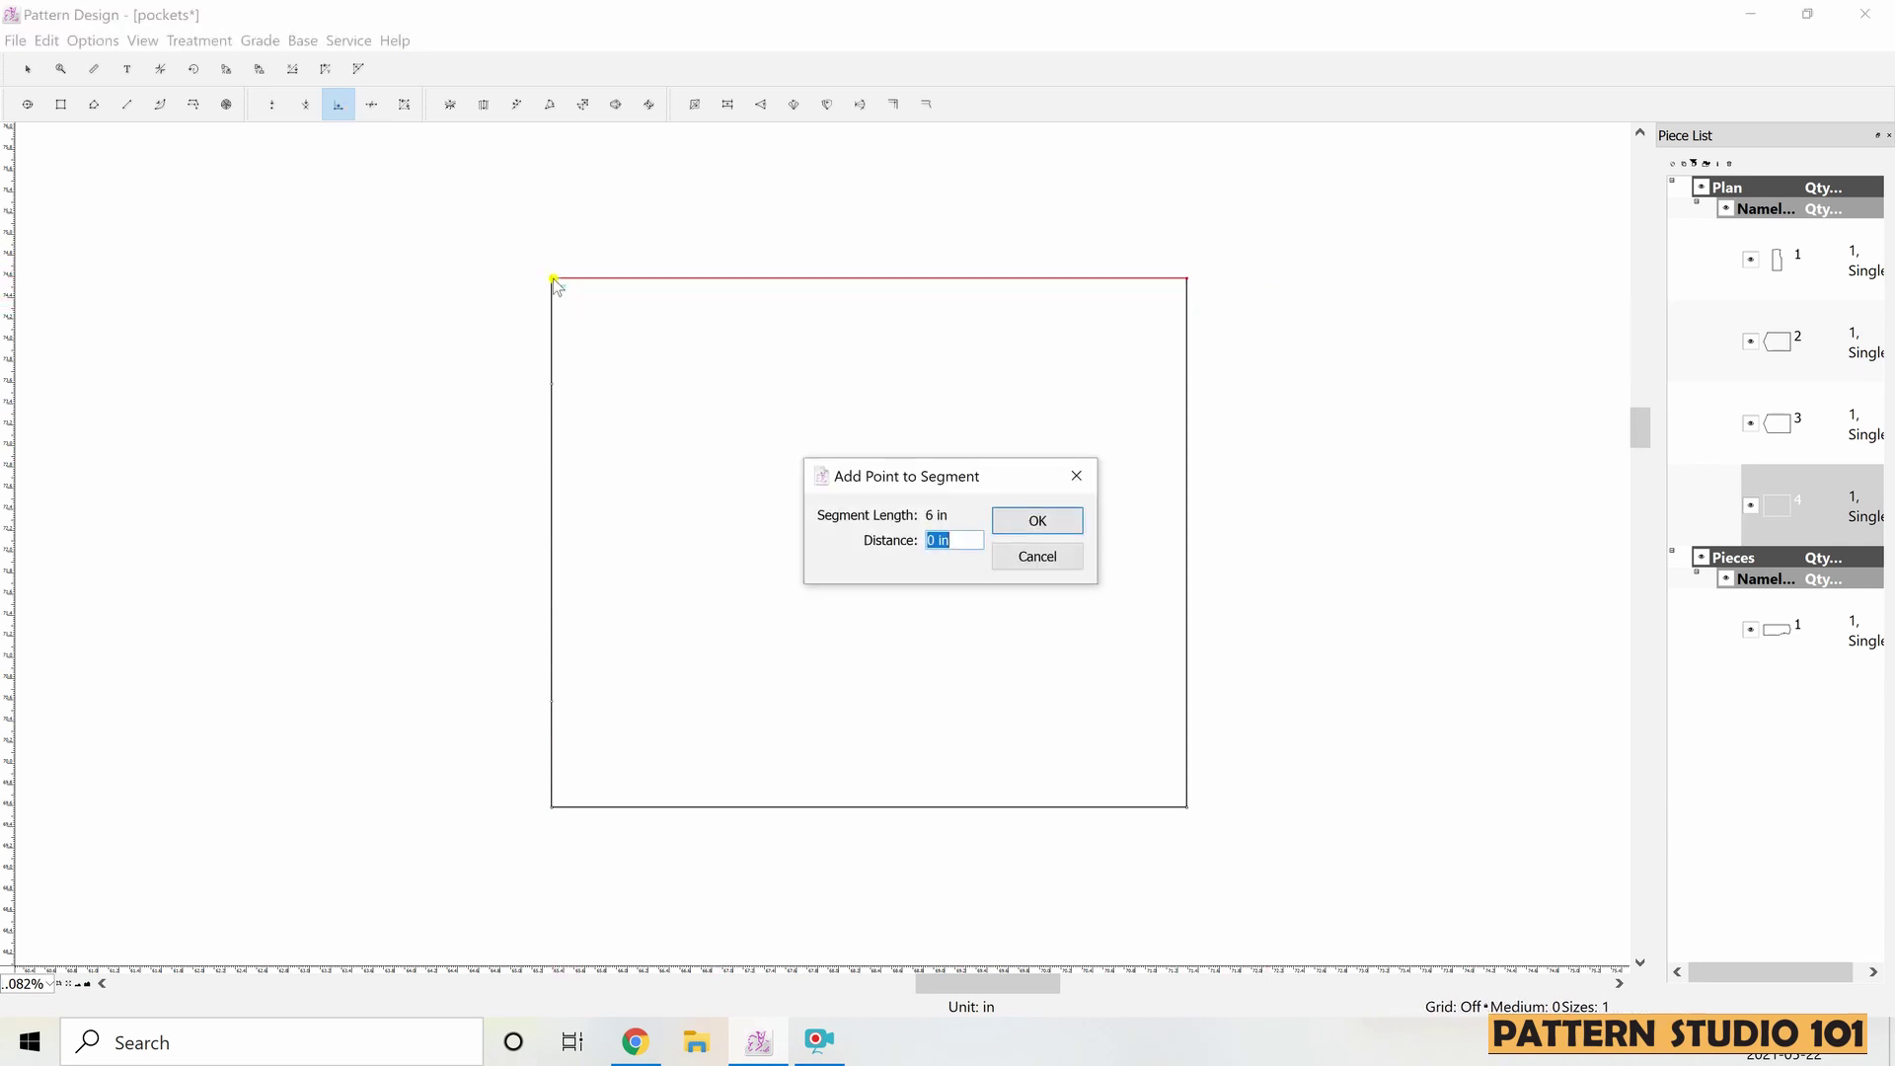
{"action": "type", "text": "1"}
{"action": "key", "text": "Return"}
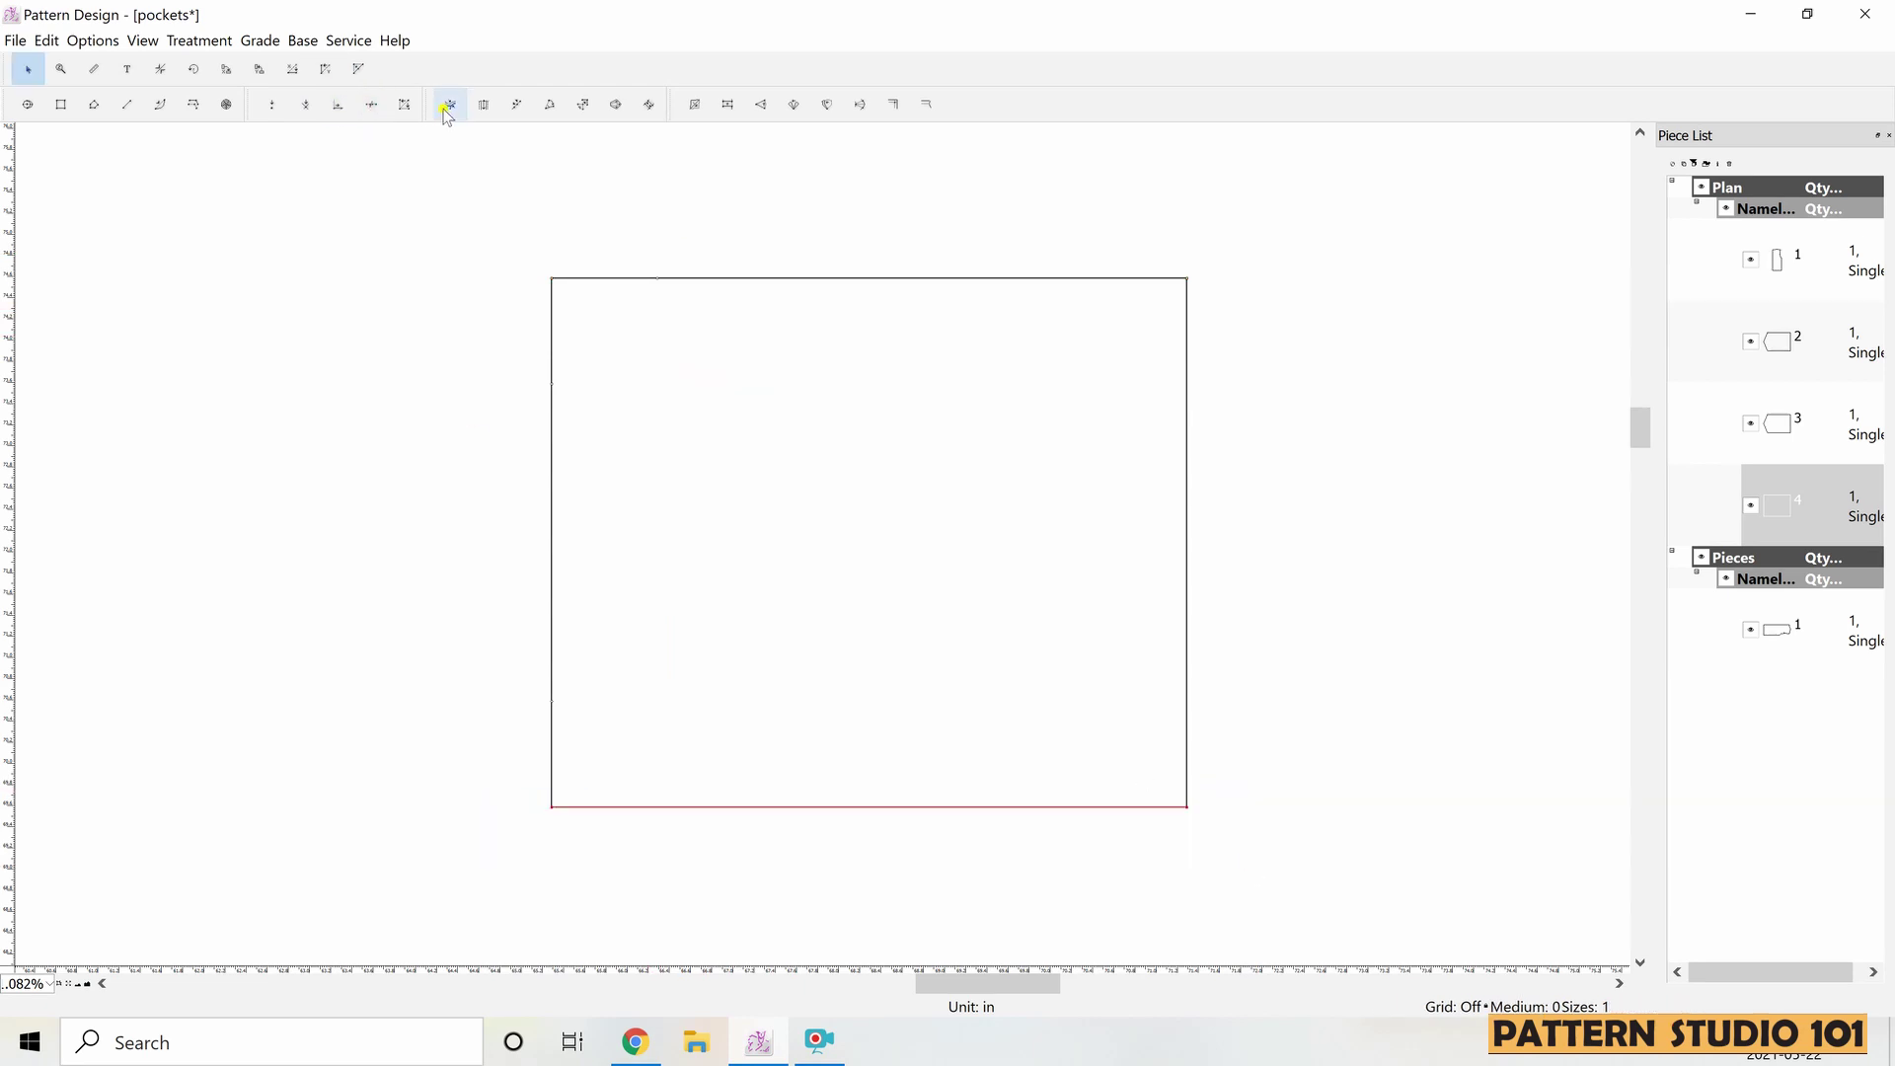
{"action": "left_click", "coordinate": [337, 103]}
{"action": "left_click", "coordinate": [553, 807]}
{"action": "type", "text": "1"}
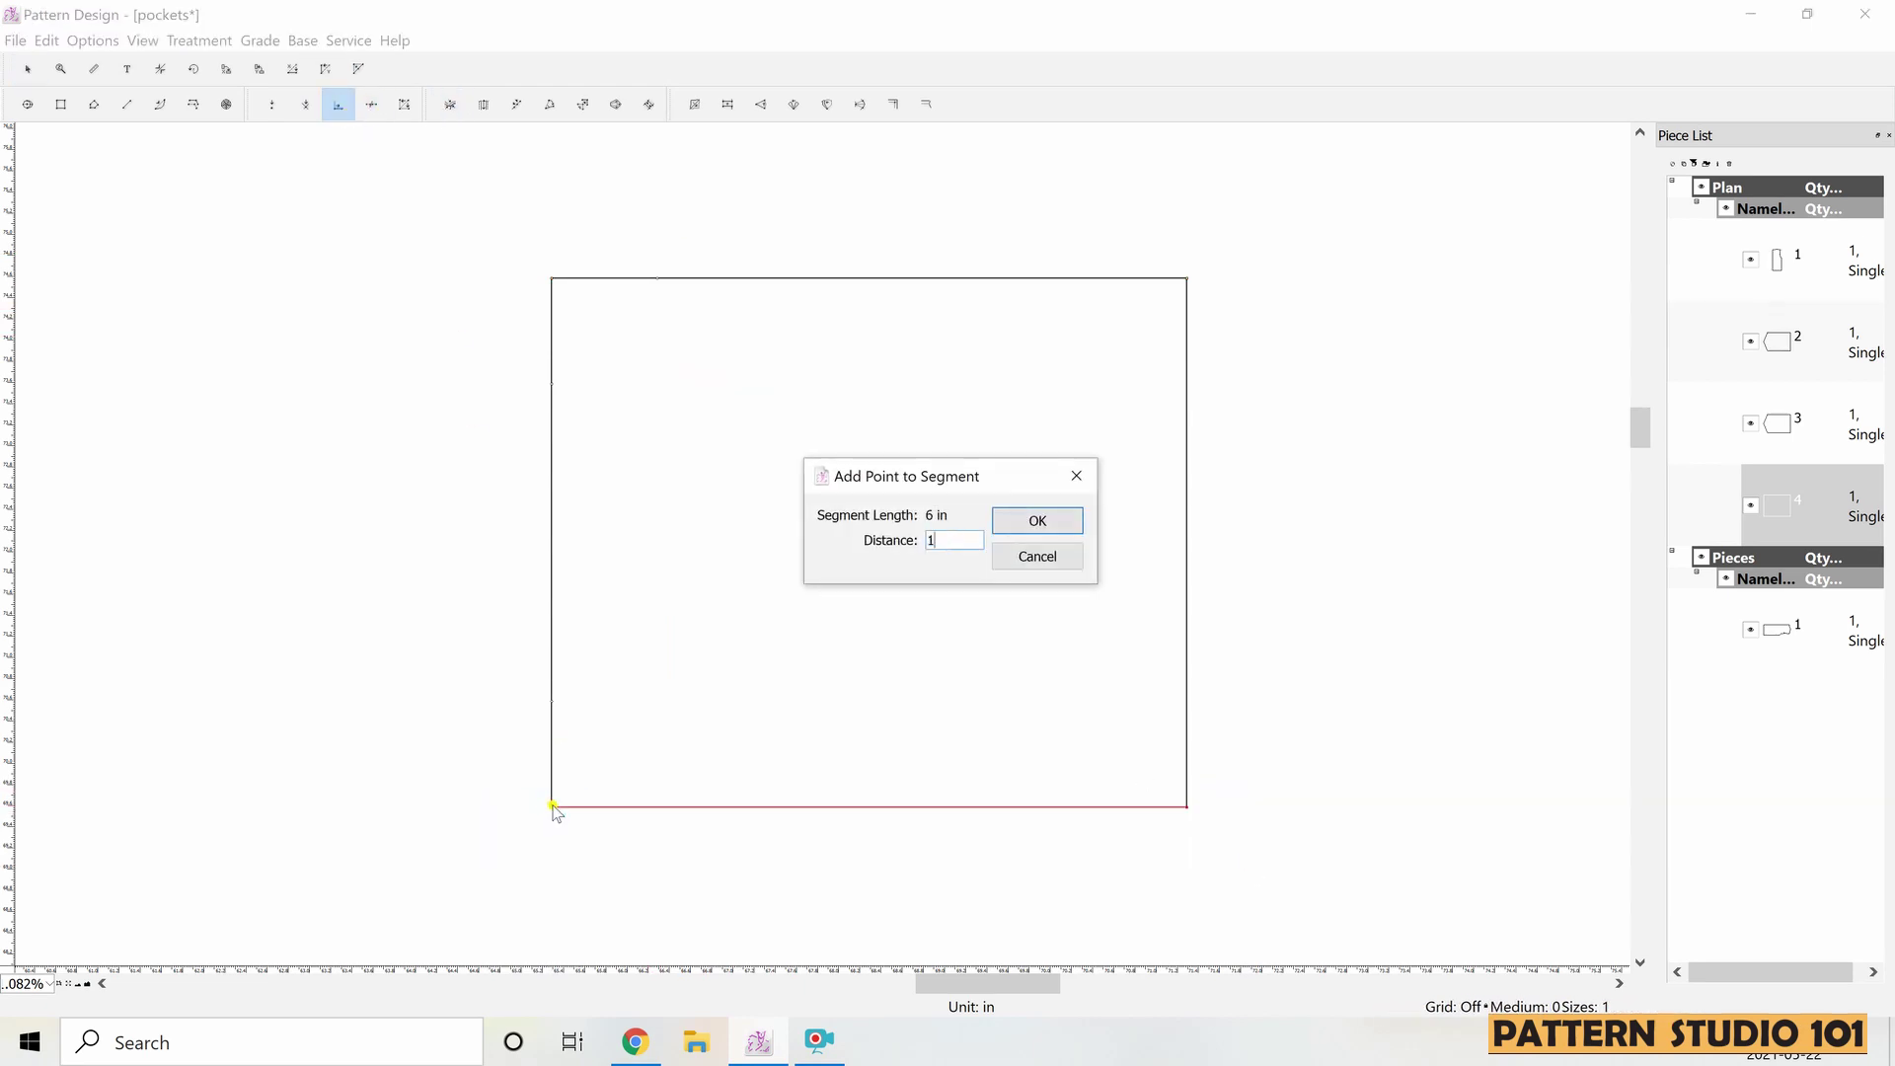
{"action": "key", "text": "Return"}
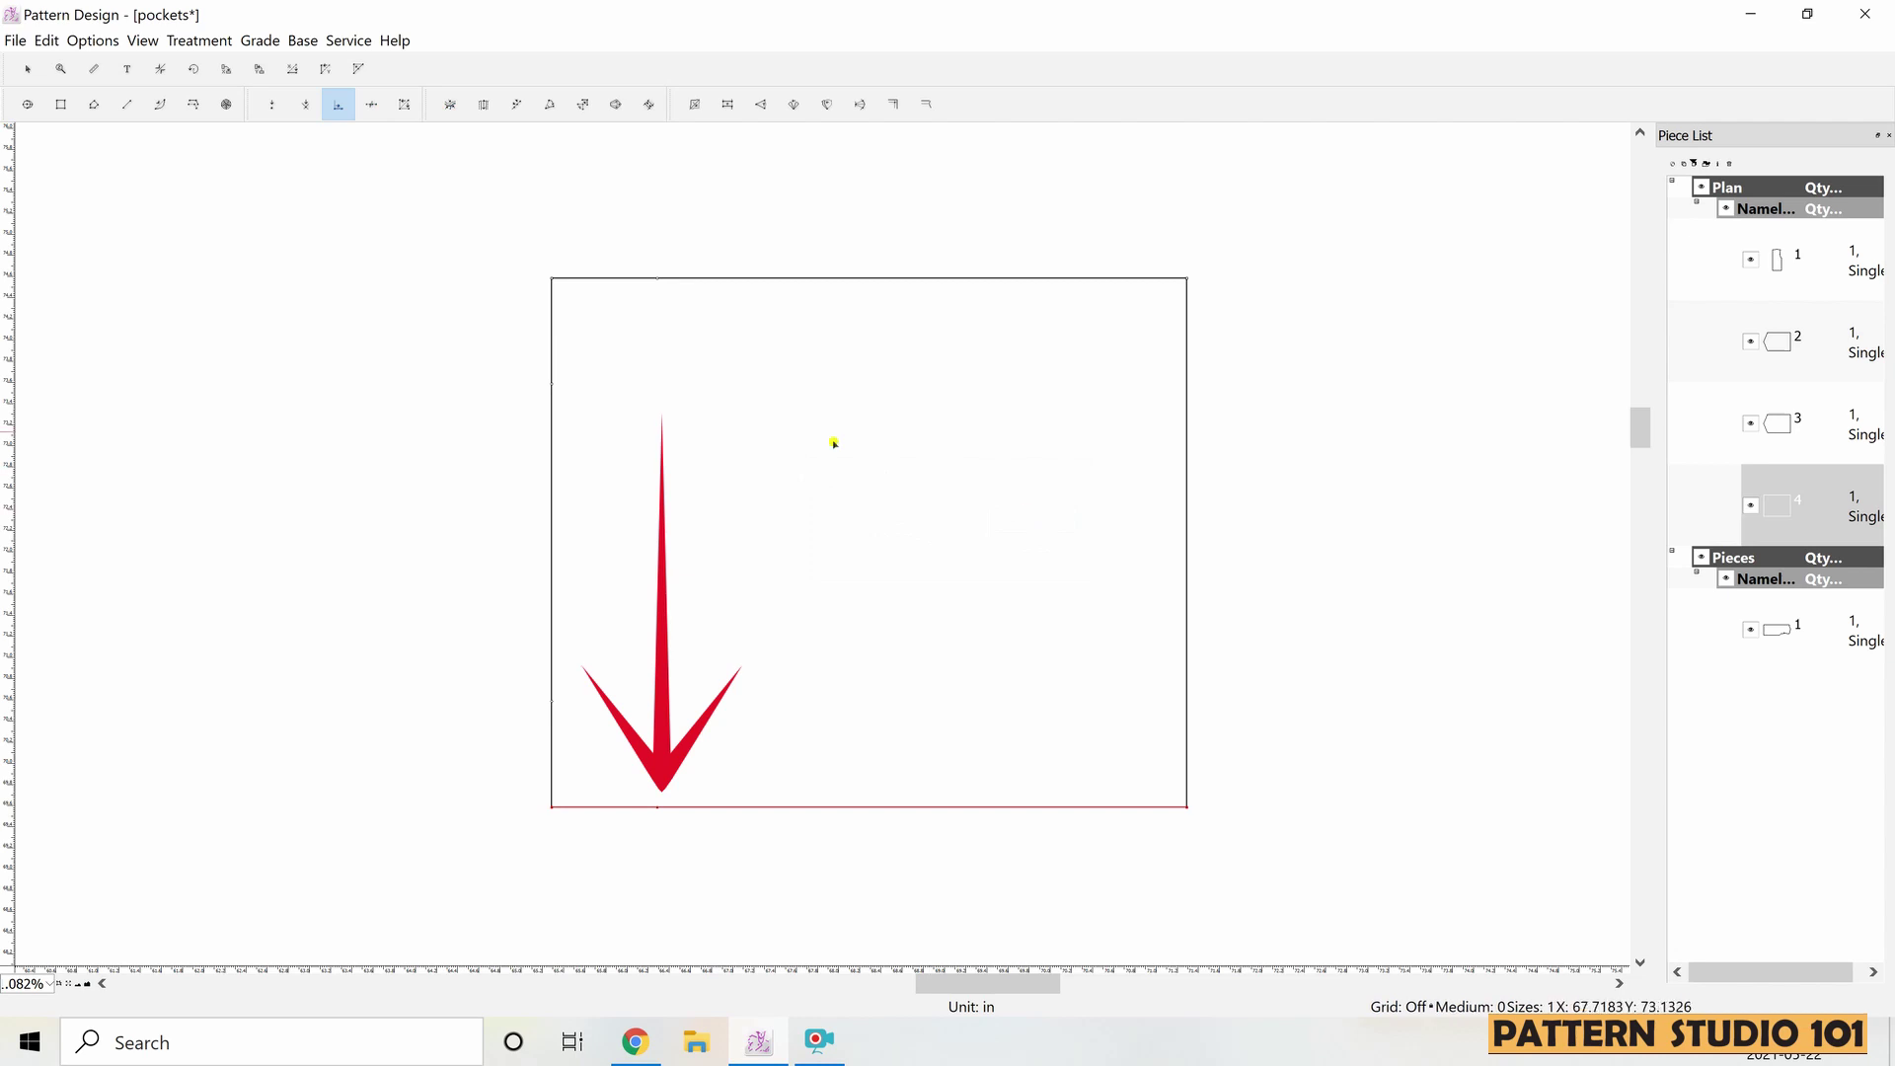
{"action": "left_click_drag", "start_coordinate": [492, 240], "coordinate": [1285, 851]}
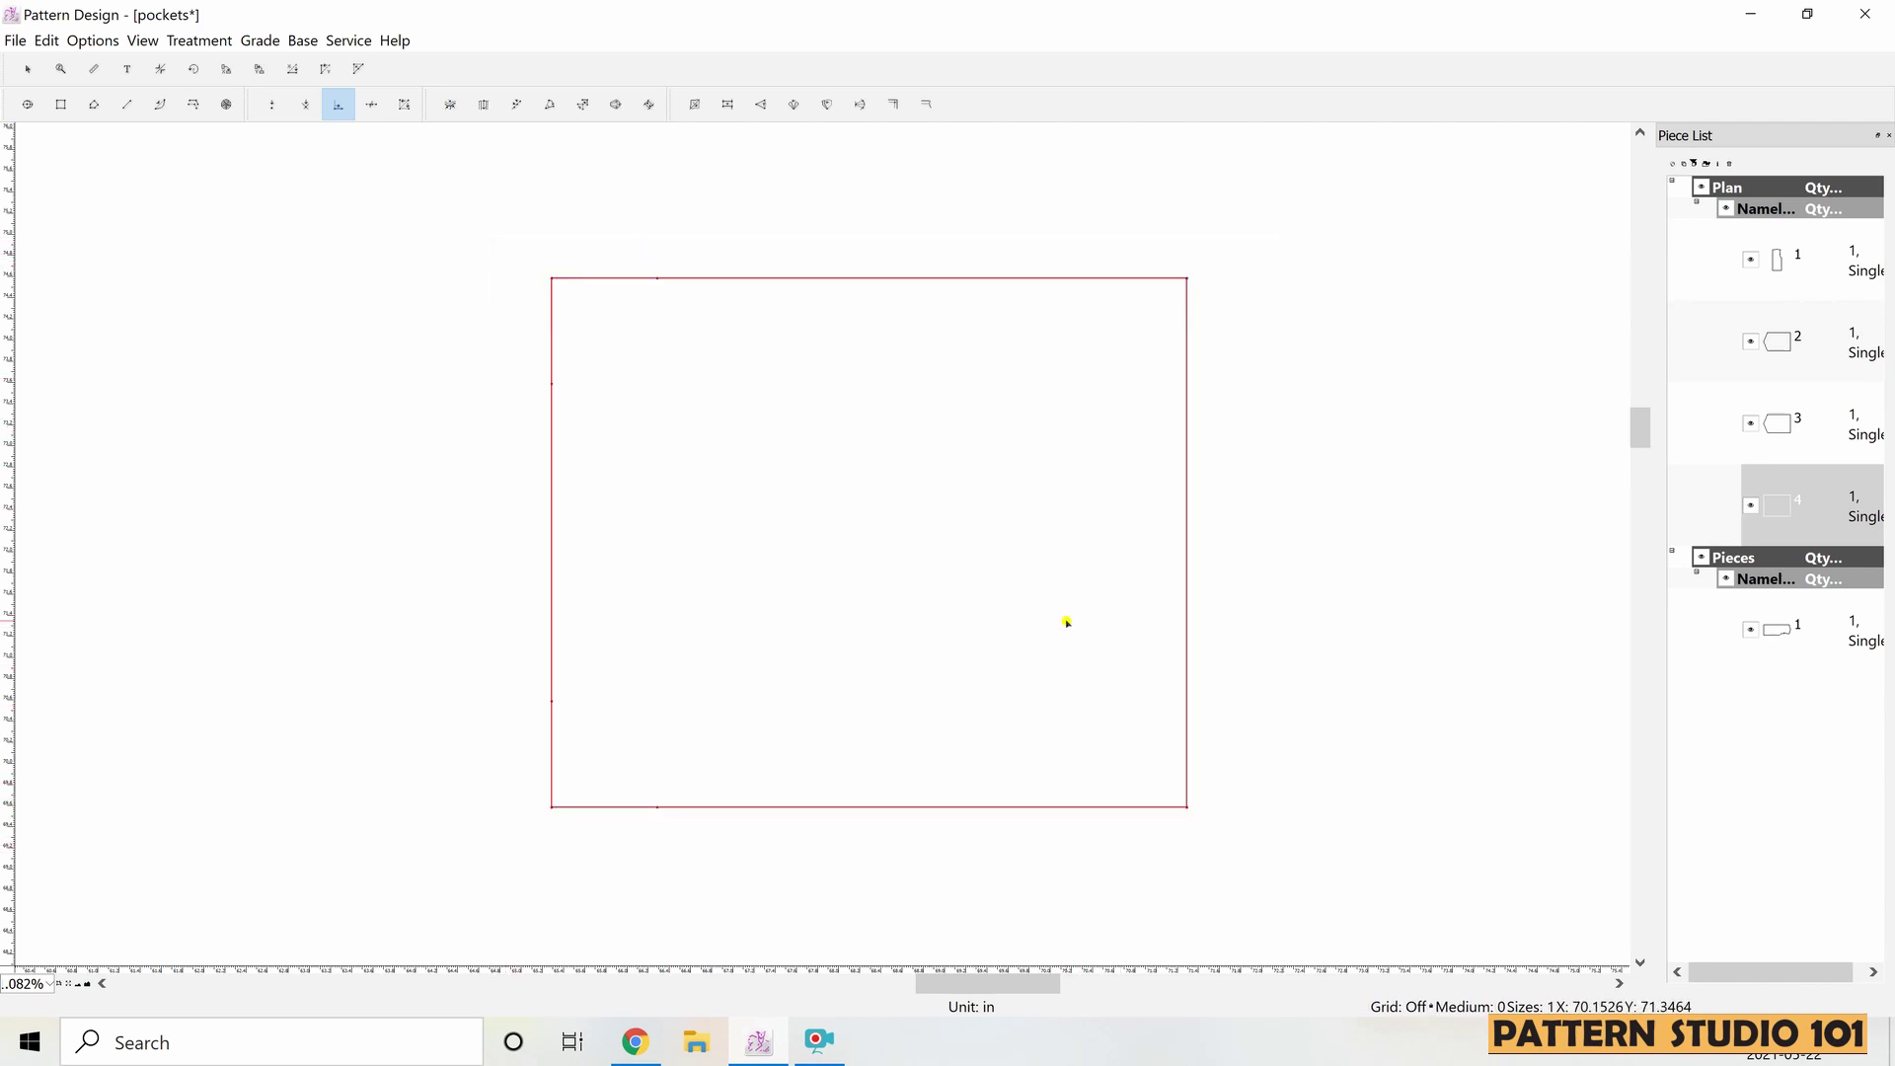
- Change both left corner points of the 6 by 5 in rectangle to Control points to round the pocket's corners
{"action": "left_click", "coordinate": [26, 70]}
{"action": "left_click_drag", "start_coordinate": [511, 249], "coordinate": [575, 318]}
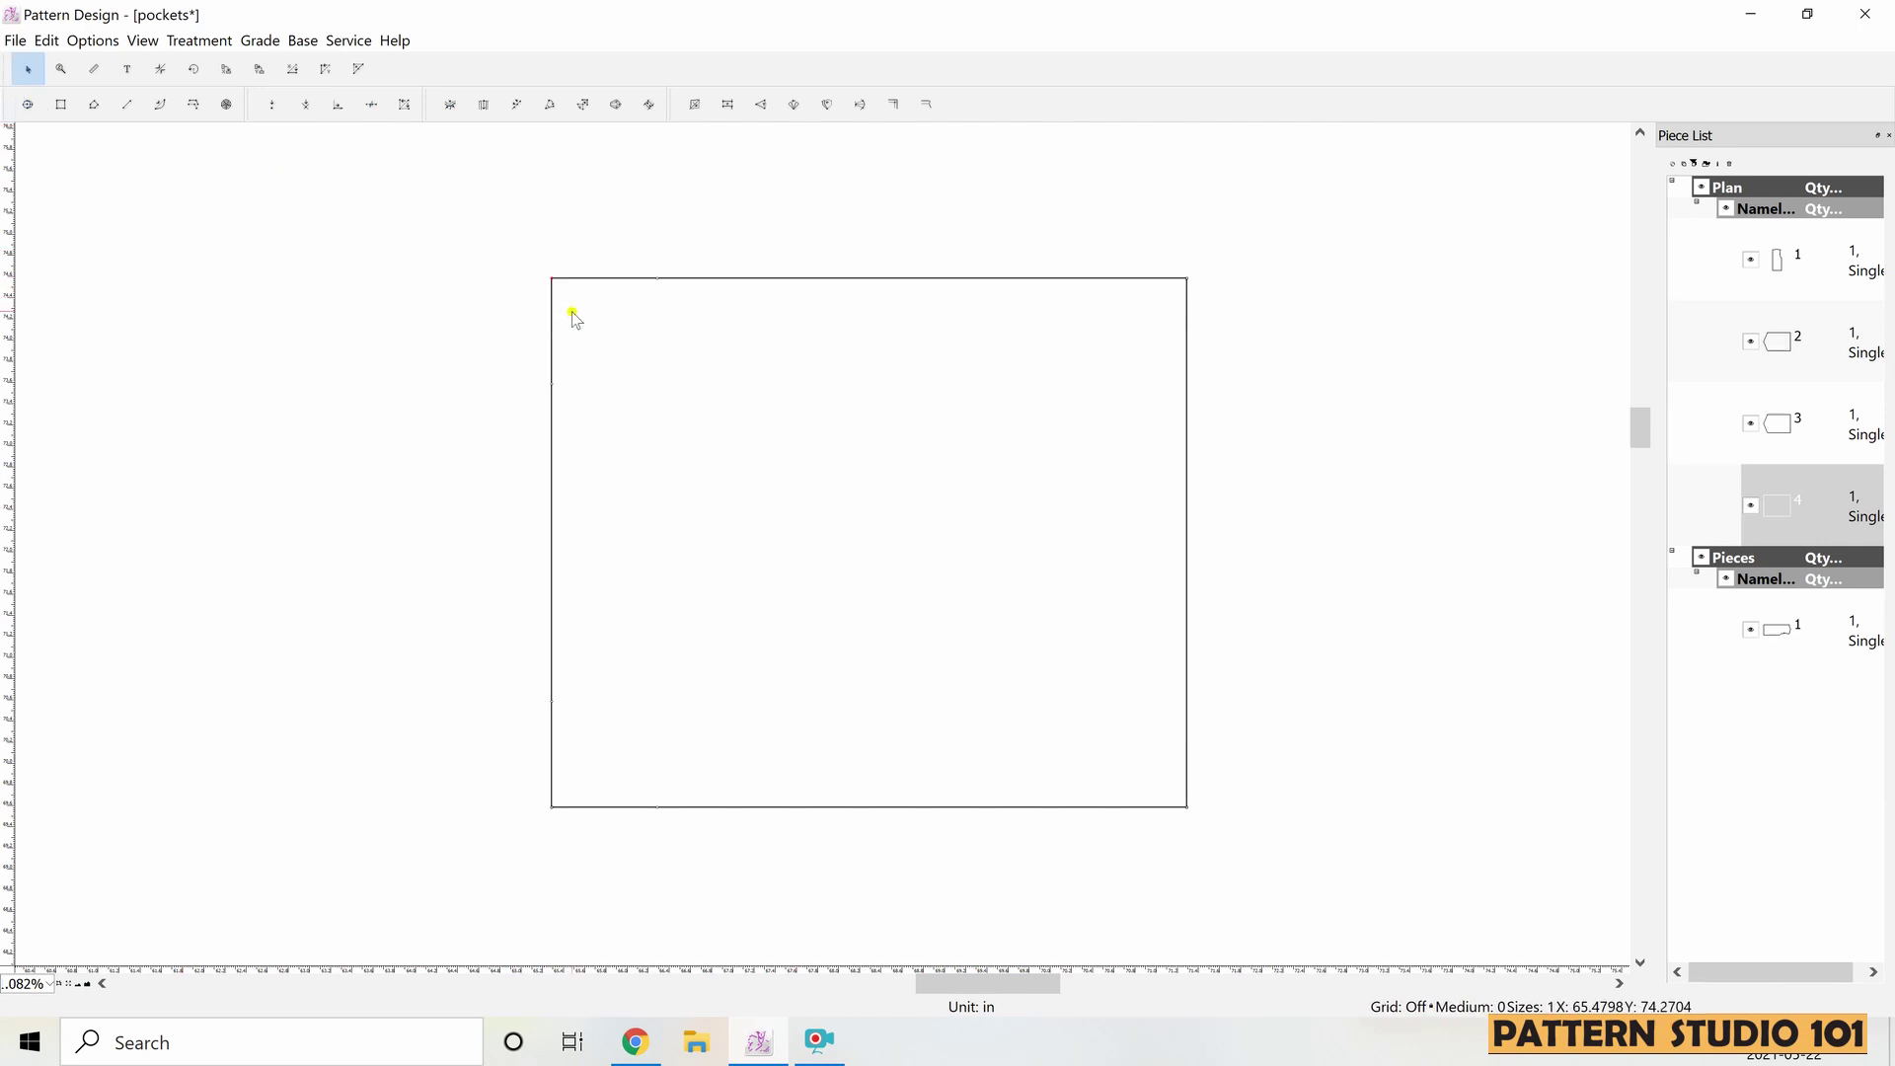
{"action": "left_click_drag", "start_coordinate": [526, 780], "coordinate": [600, 861]}
{"action": "left_click", "coordinate": [199, 39]}
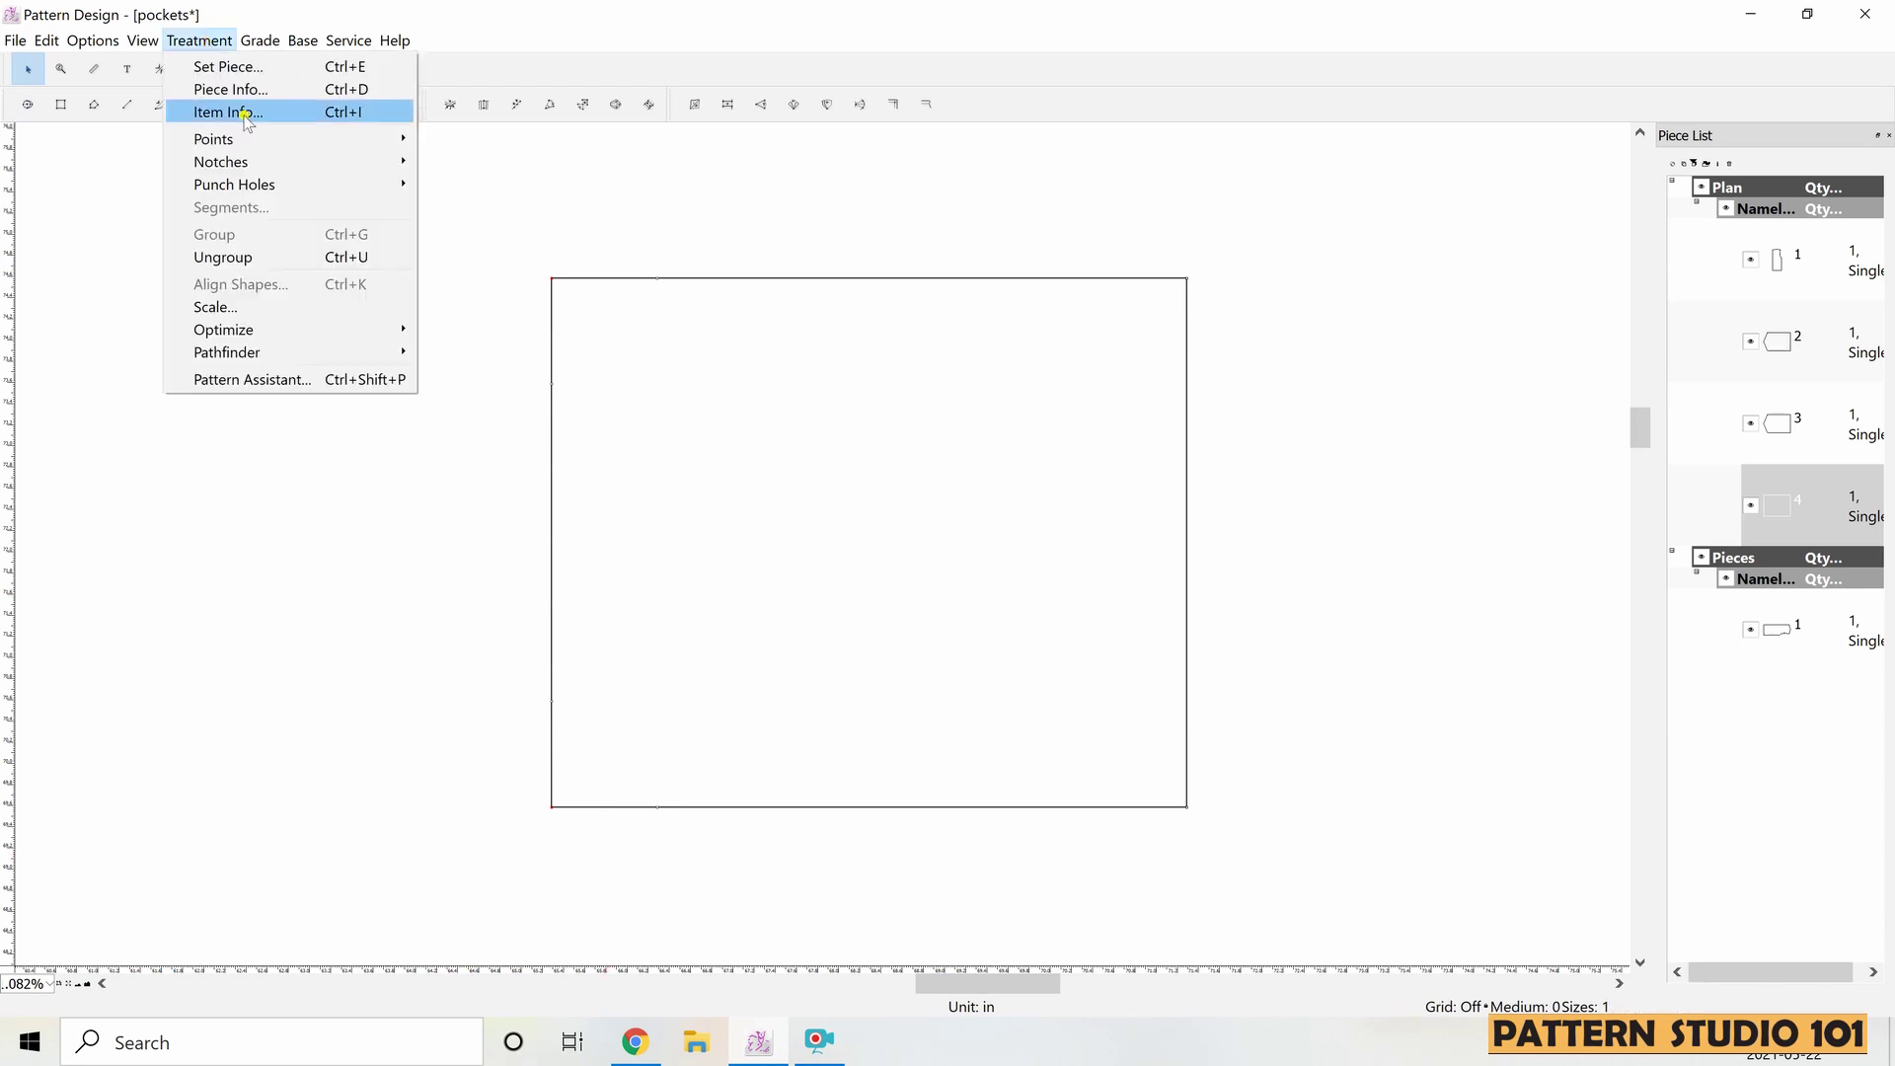
{"action": "left_click", "coordinate": [281, 115]}
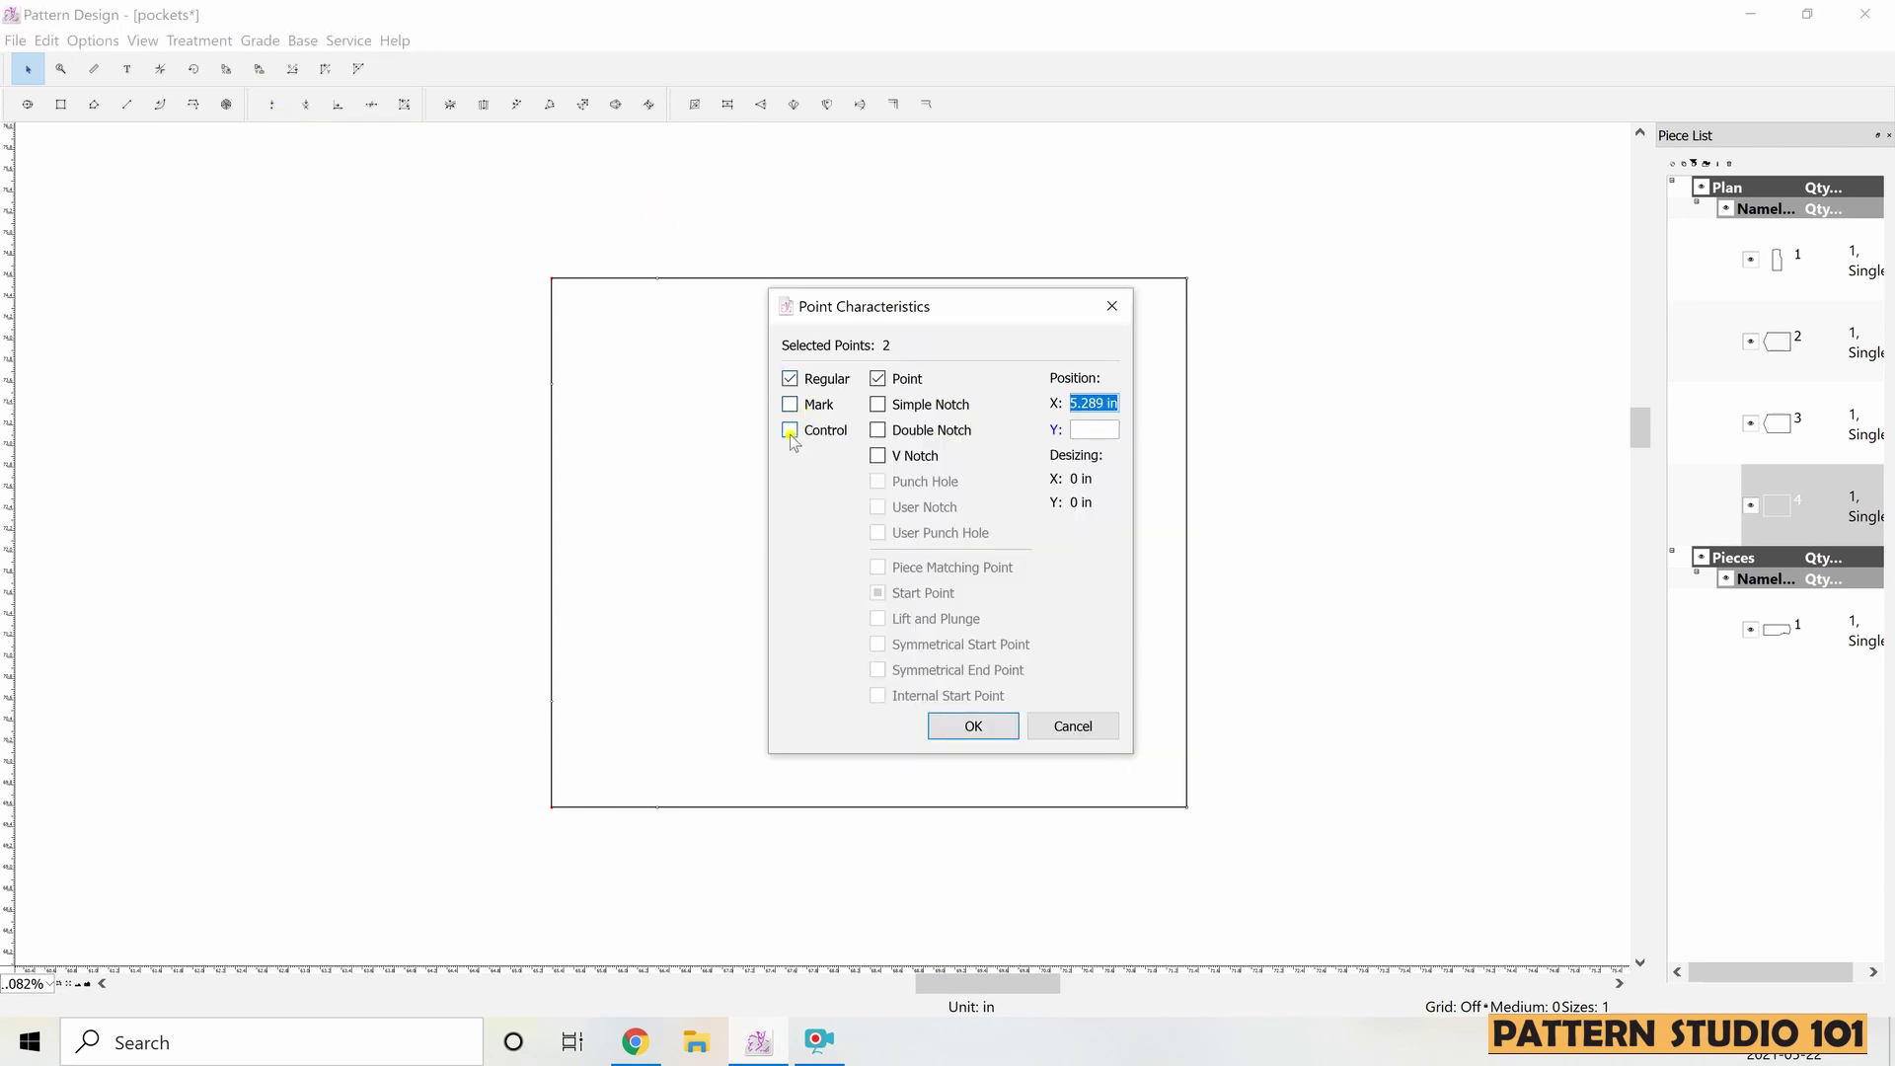
{"action": "left_click", "coordinate": [790, 432]}
{"action": "left_click", "coordinate": [971, 728]}
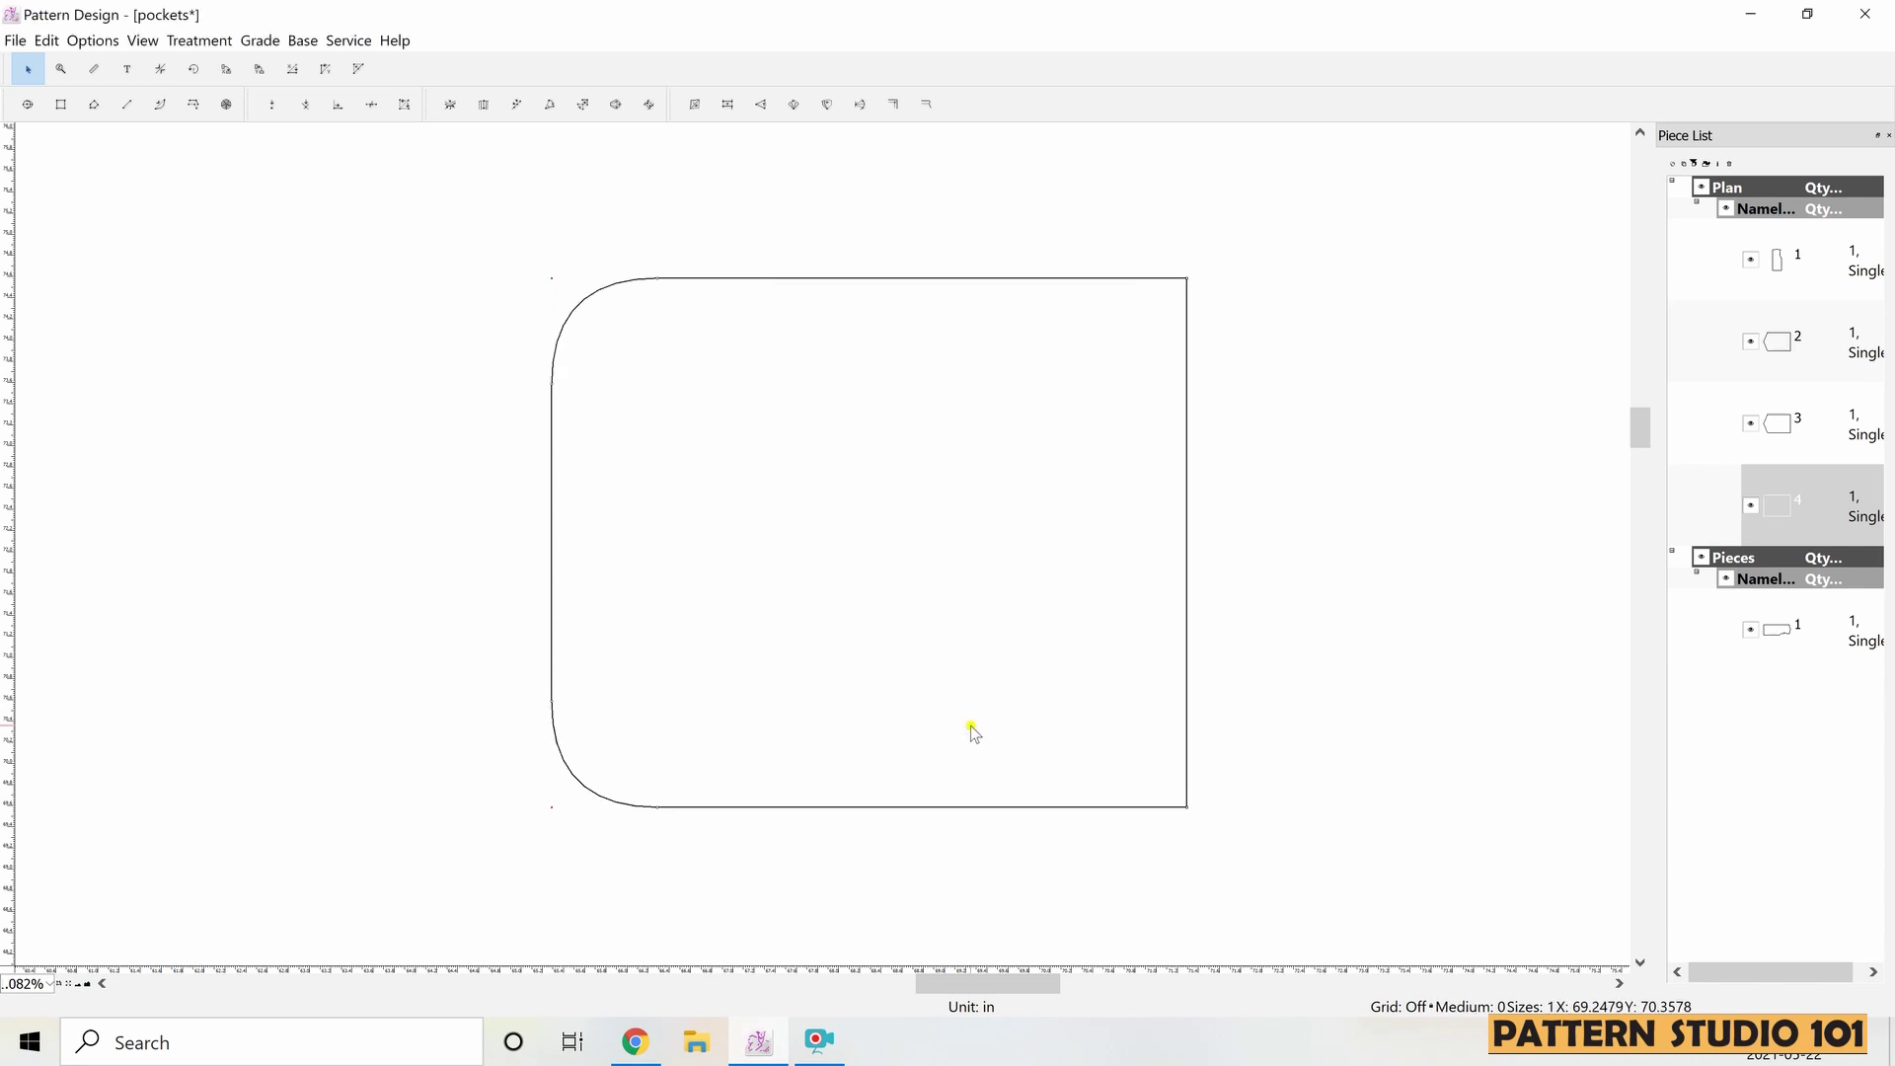